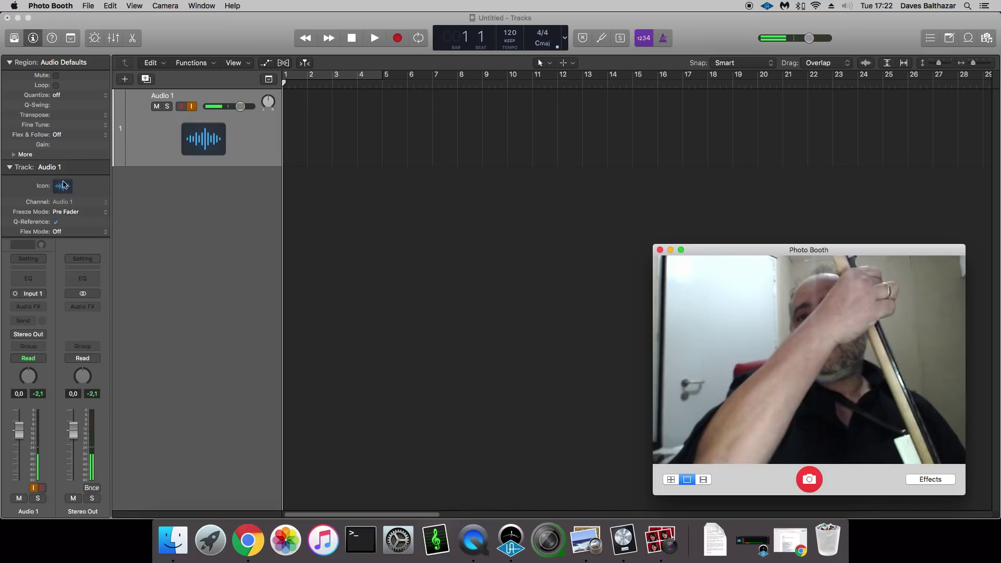
# Insert the Pedalboard plug-in as an audio effect on the Audio 1 track and reposition its window
pyautogui.click(45, 308)
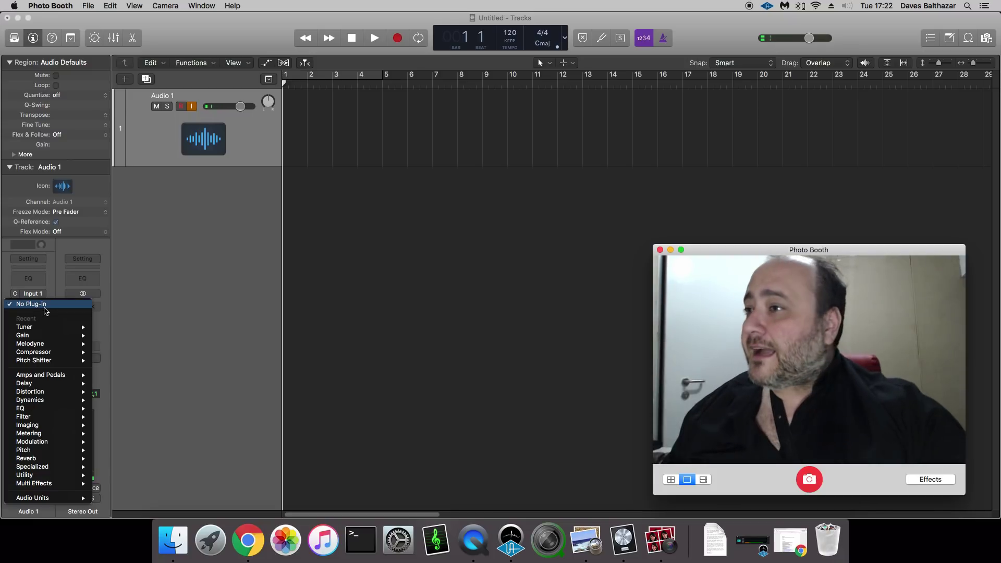
pyautogui.moveTo(23, 377)
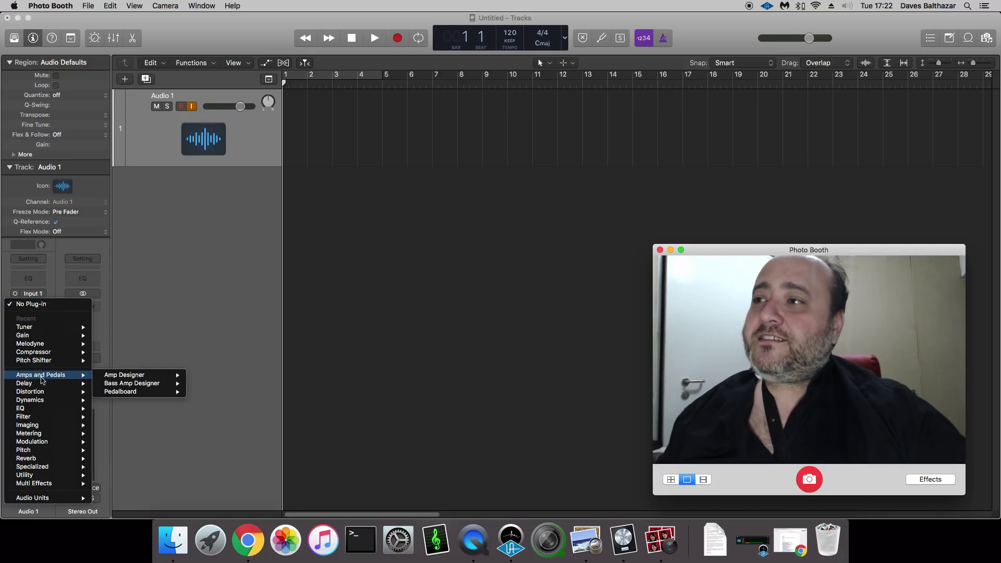
pyautogui.moveTo(126, 394)
pyautogui.click(206, 392)
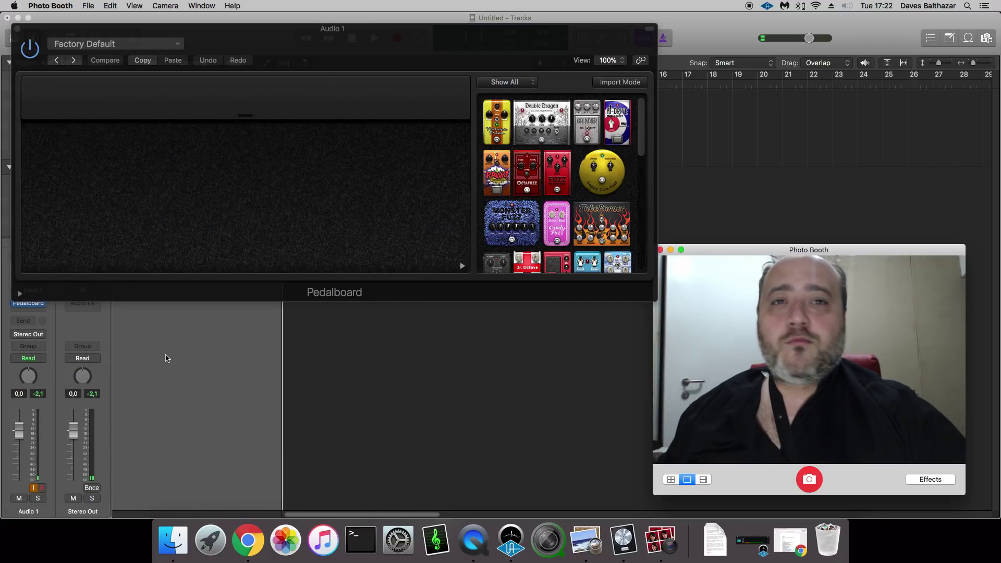
pyautogui.moveTo(620, 47); pyautogui.dragTo(534, 105)
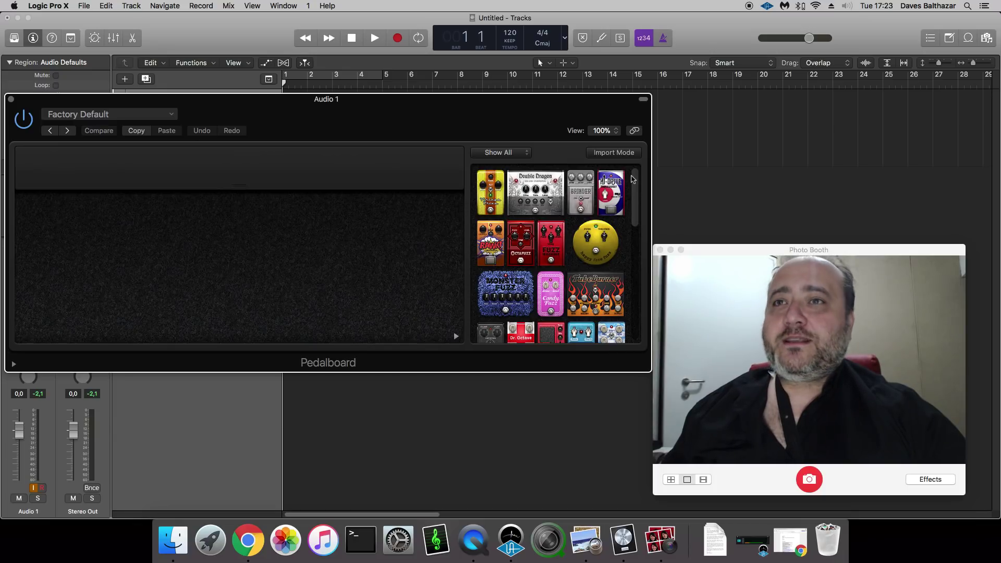
# Add the Vintage Drive pedal from the Distortion category to the pedalboard and adjust its Drive
pyautogui.moveTo(630, 179)
pyautogui.mouseDown()
pyautogui.moveTo(641, 305)
pyautogui.moveTo(640, 174)
pyautogui.mouseUp()
pyautogui.click(507, 153)
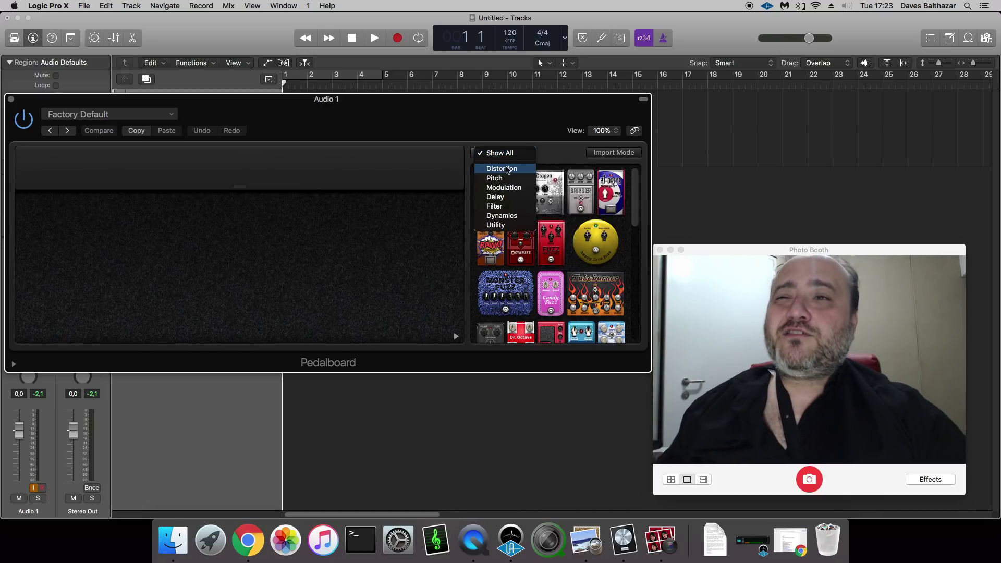
pyautogui.click(503, 169)
pyautogui.moveTo(497, 196); pyautogui.dragTo(58, 261)
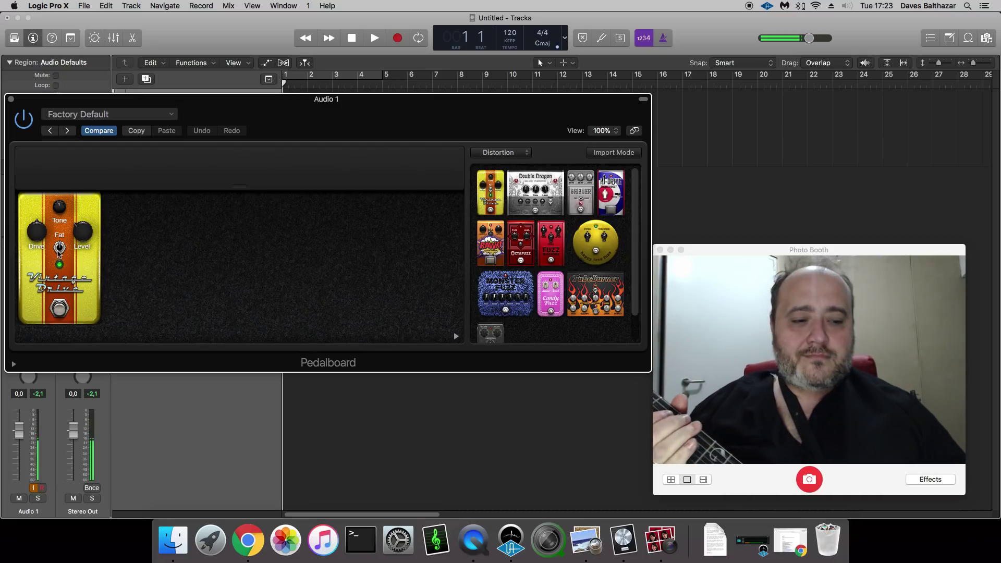
pyautogui.moveTo(30, 240); pyautogui.dragTo(33, 219)
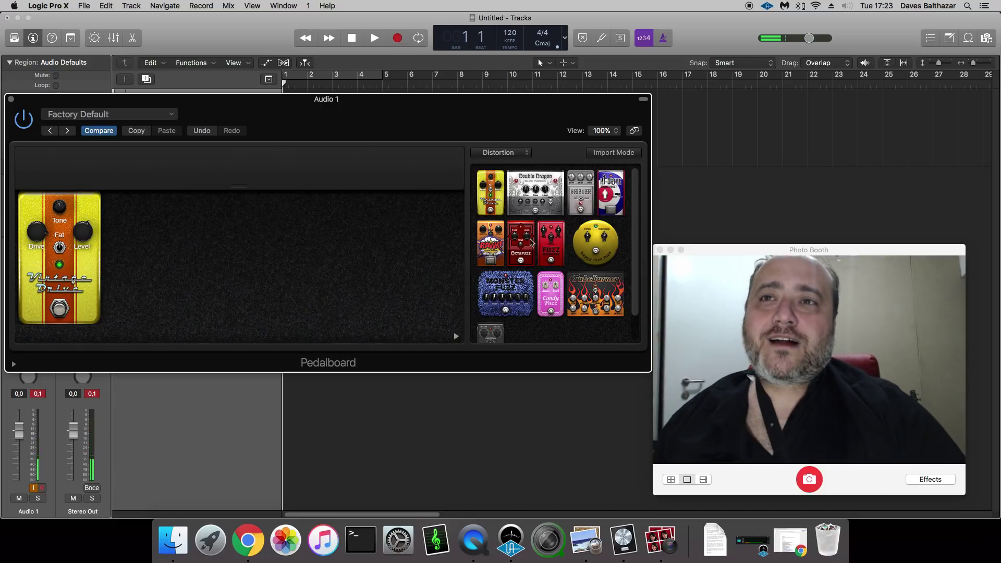
# Try the Rawk! Distortion pedal after Vintage Drive and remove both pedals from the pedalboard
pyautogui.moveTo(491, 243); pyautogui.dragTo(236, 257)
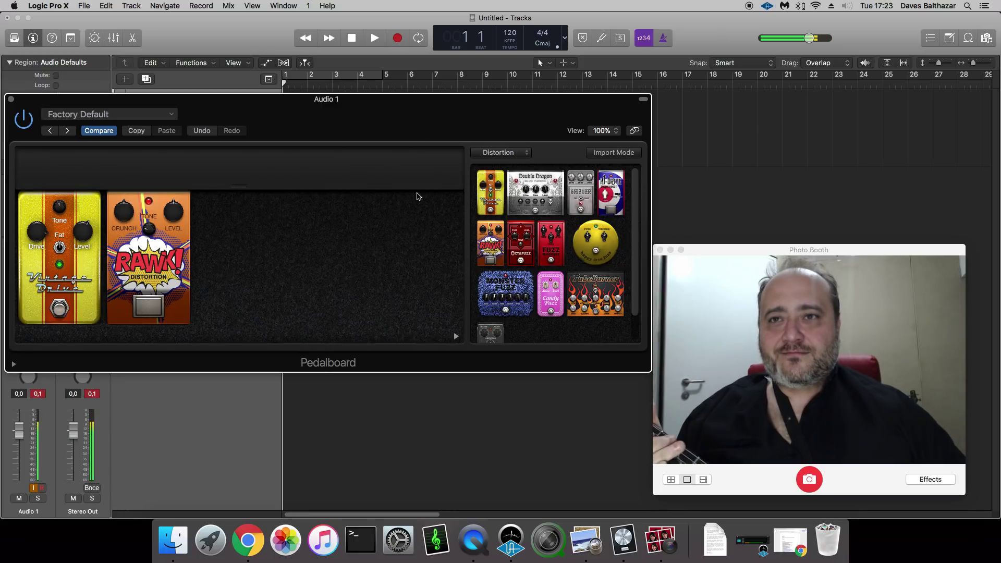
pyautogui.moveTo(166, 230); pyautogui.dragTo(201, 187)
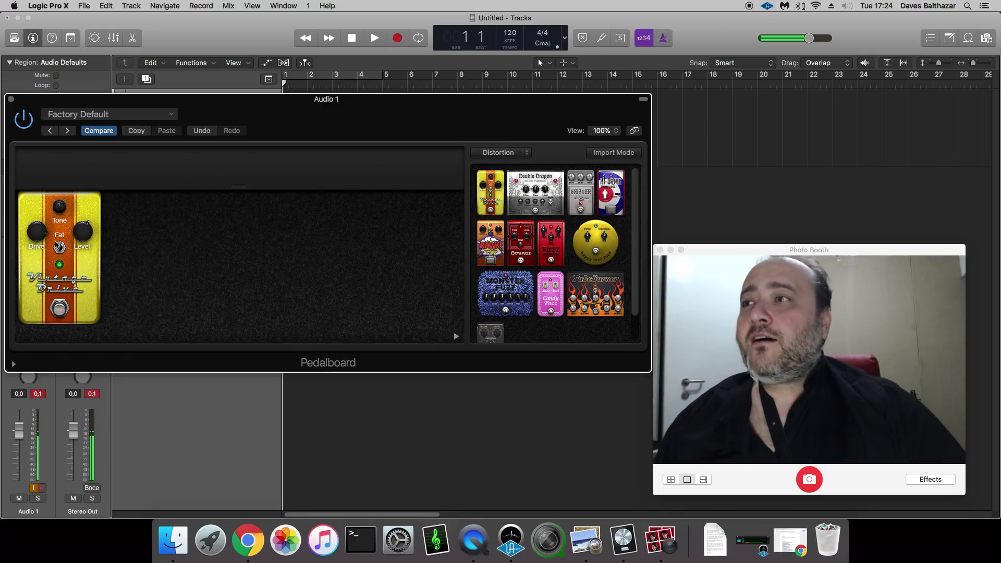
pyautogui.moveTo(82, 200); pyautogui.dragTo(373, 106)
# Add the Dr. Octave pedal from the Pitch category to the pedalboard and switch it on
pyautogui.click(500, 152)
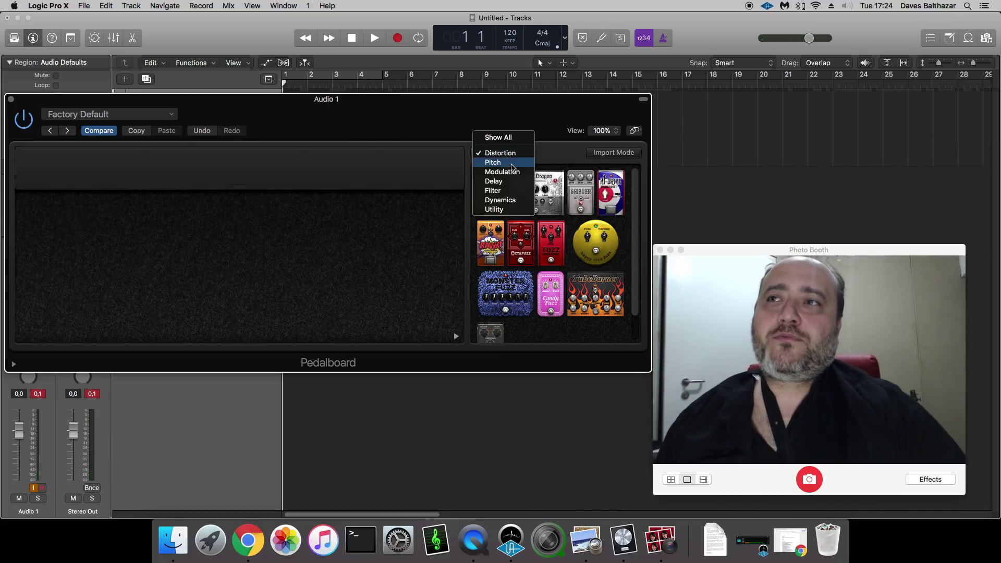
pyautogui.click(509, 161)
pyautogui.moveTo(497, 202); pyautogui.dragTo(62, 261)
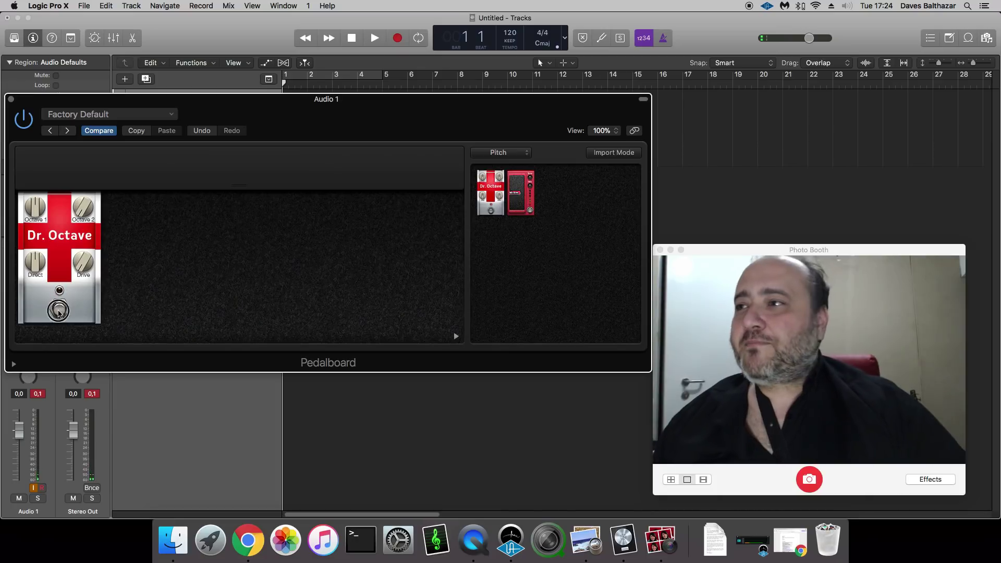
pyautogui.click(59, 311)
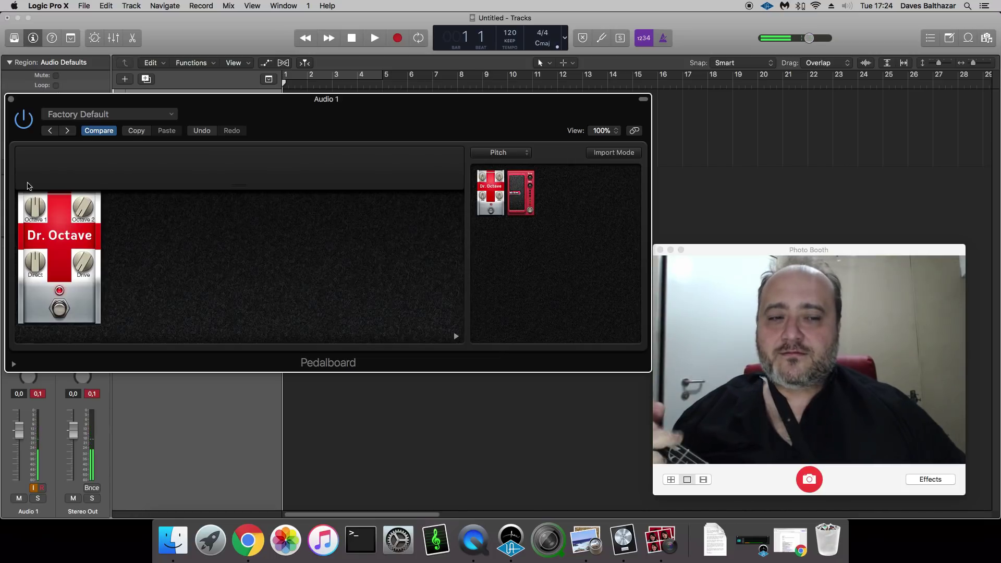
# Add the Wham pedal beside Dr. Octave and rock its treadle through its range
pyautogui.moveTo(521, 195); pyautogui.dragTo(189, 276)
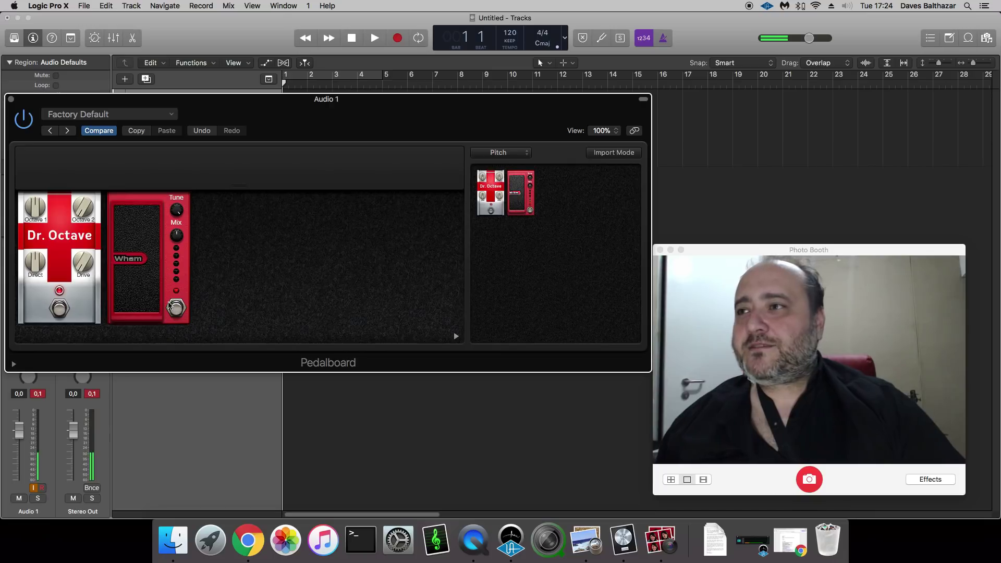
pyautogui.moveTo(134, 246); pyautogui.dragTo(135, 199)
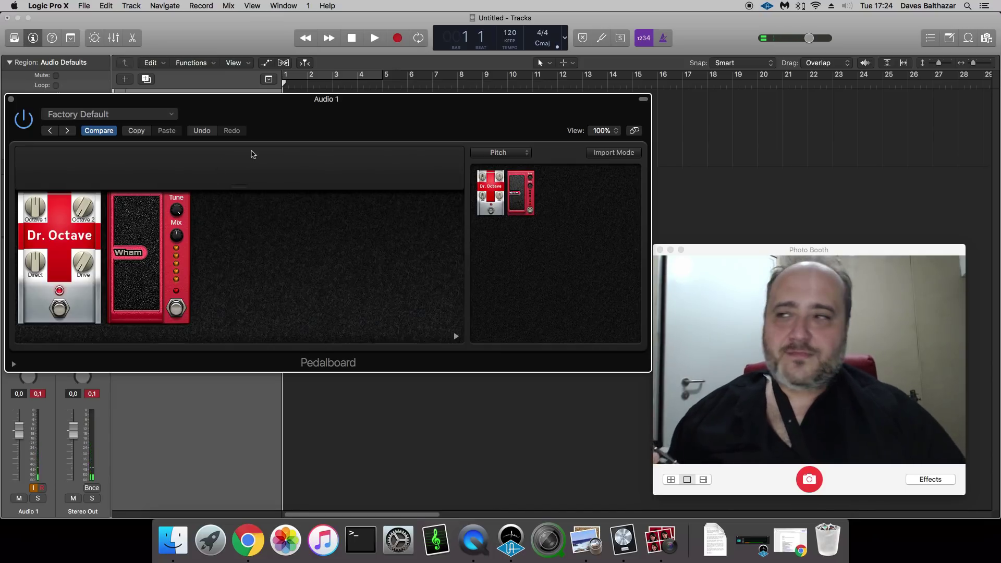
pyautogui.moveTo(141, 242); pyautogui.dragTo(267, 186)
pyautogui.click(142, 203)
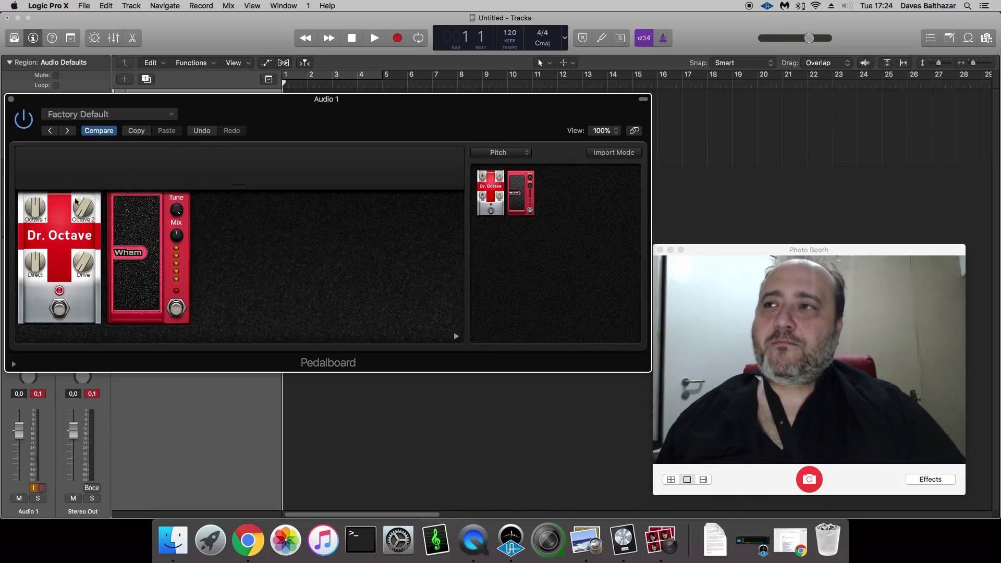
# Remove Dr. Octave from the pedalboard and try the Wham pedal's treadle, footswitch and Tune control
pyautogui.moveTo(57, 208); pyautogui.dragTo(0, 239)
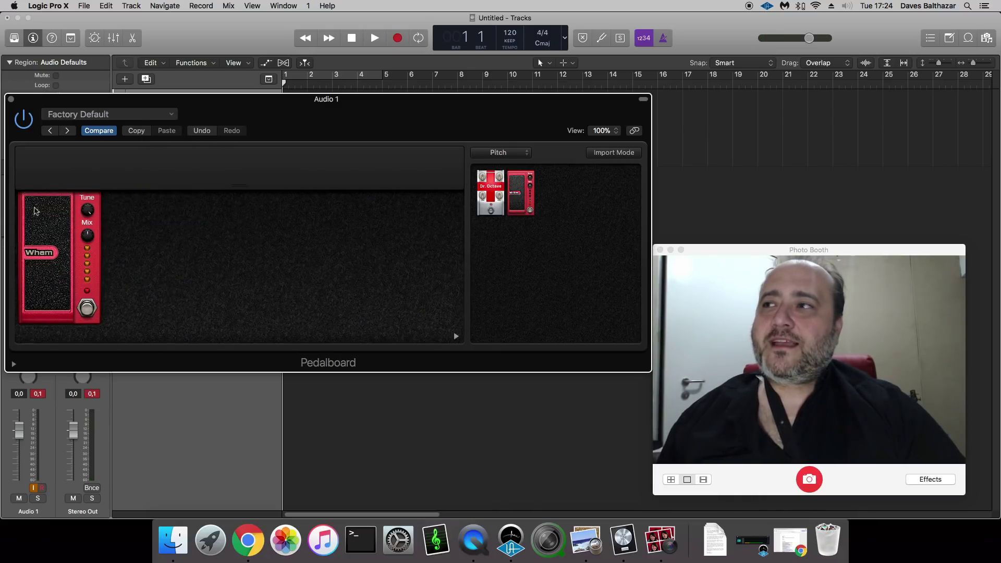
pyautogui.click(59, 289)
pyautogui.moveTo(59, 290); pyautogui.dragTo(60, 295)
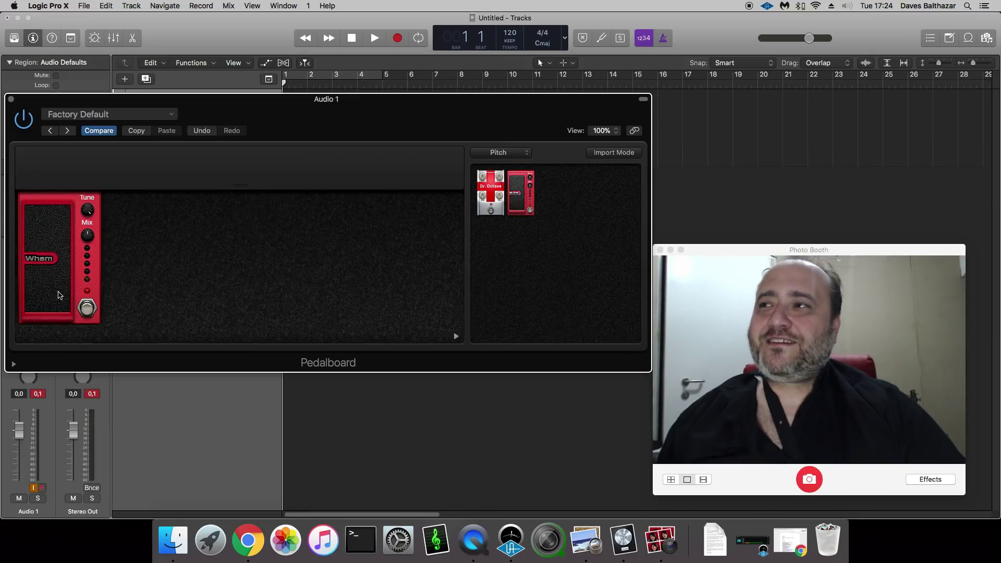
pyautogui.click(87, 308)
pyautogui.moveTo(63, 196); pyautogui.dragTo(93, 197)
pyautogui.moveTo(49, 275); pyautogui.dragTo(48, 292)
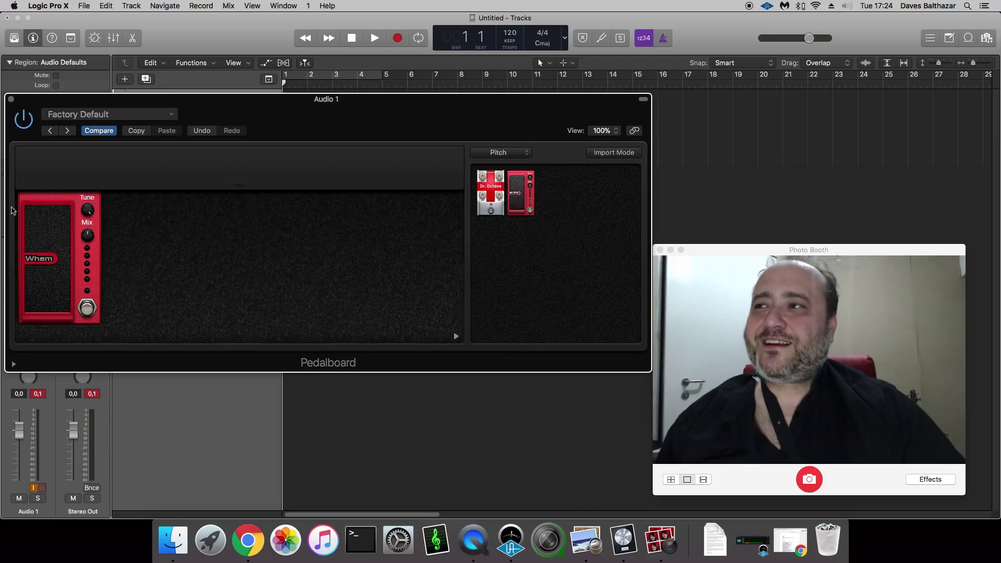
pyautogui.click(91, 211)
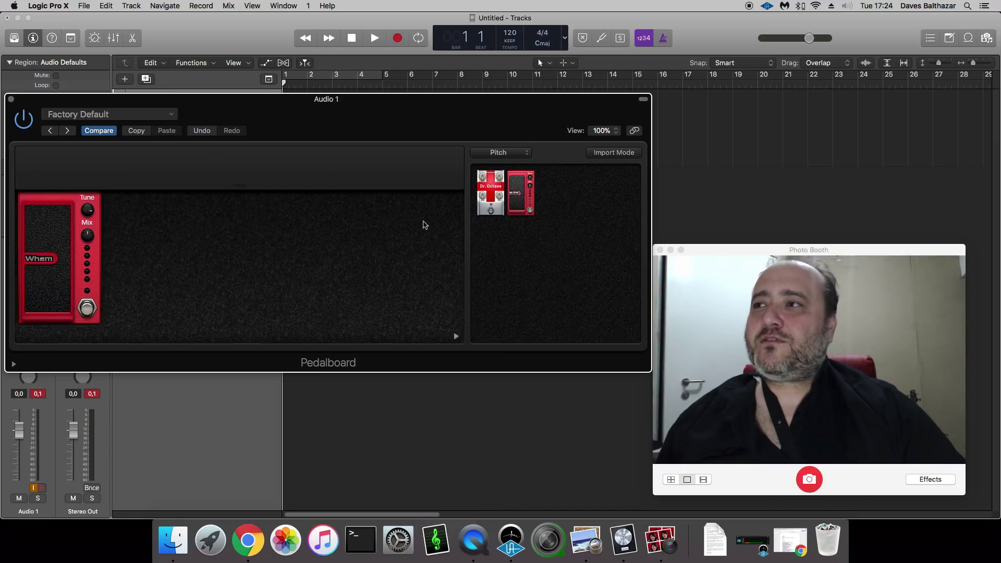
# Limit the pedal browser to the Modulation category and look through its pedals
pyautogui.click(523, 157)
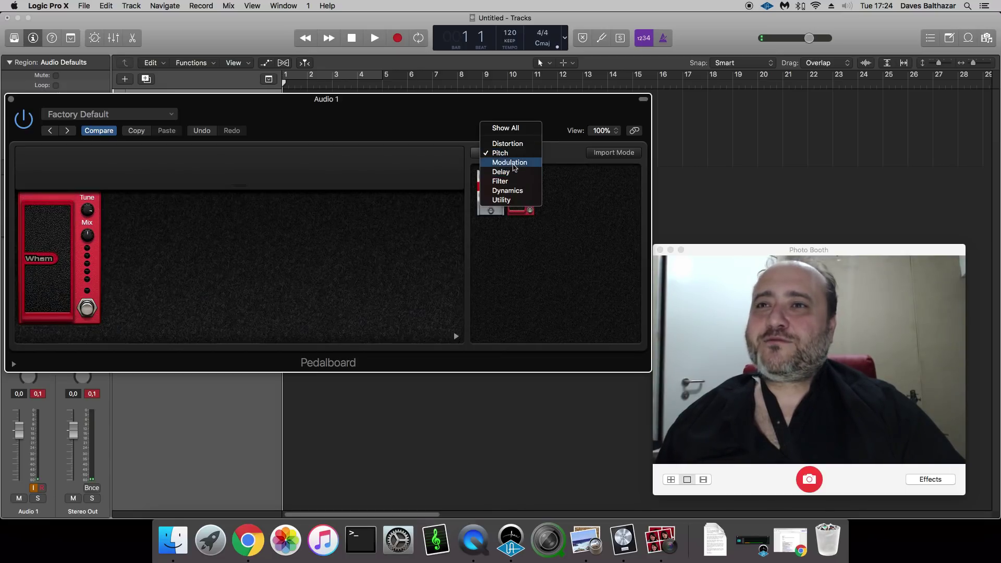
pyautogui.click(513, 163)
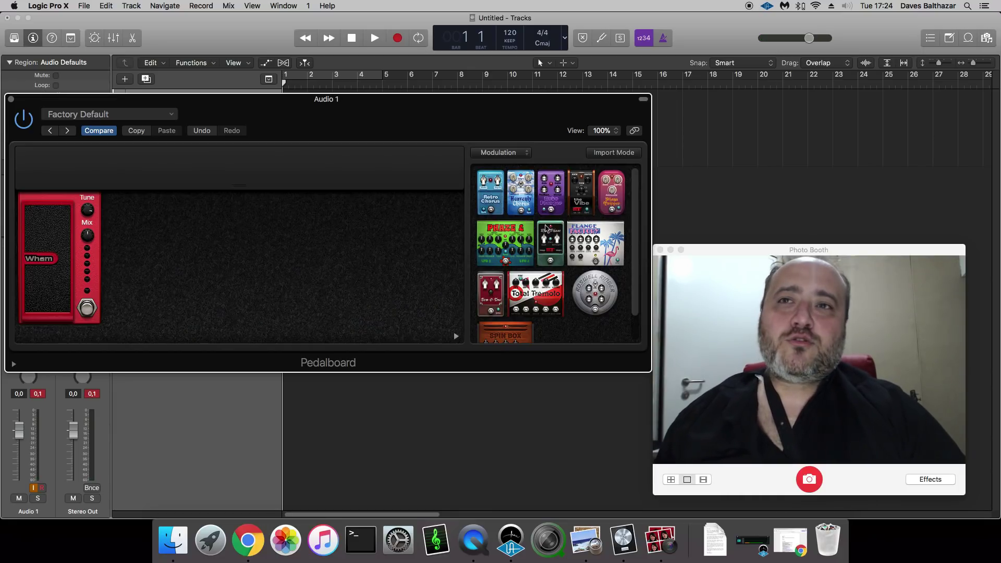
pyautogui.scroll(-3, 546, 255)
pyautogui.scroll(3, 498, 172)
# Add the Blue Echo pedal from the Delay category and remove the Wham pedal from the board
pyautogui.click(498, 152)
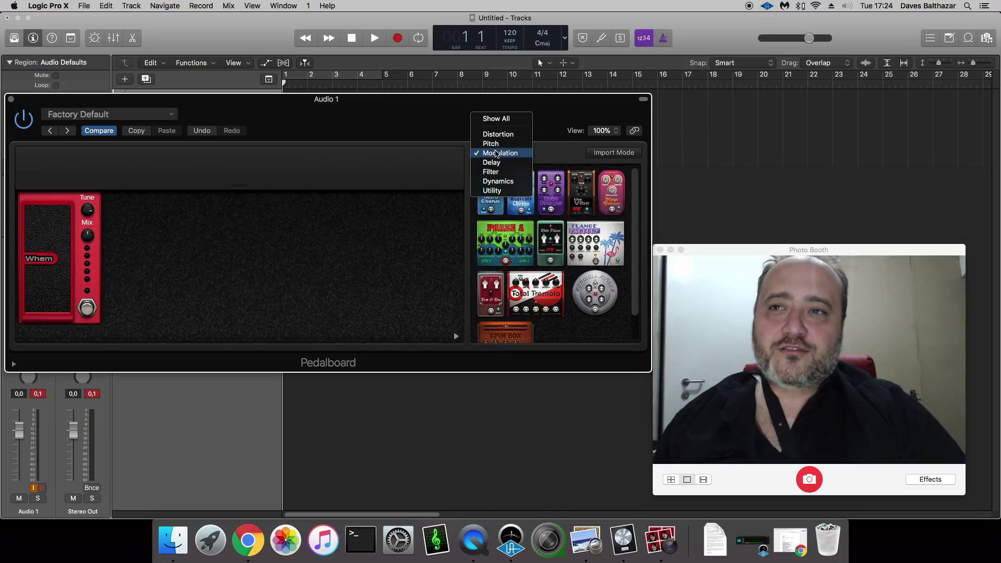
pyautogui.click(493, 164)
pyautogui.moveTo(493, 192); pyautogui.dragTo(147, 261)
pyautogui.moveTo(76, 195); pyautogui.dragTo(155, 167)
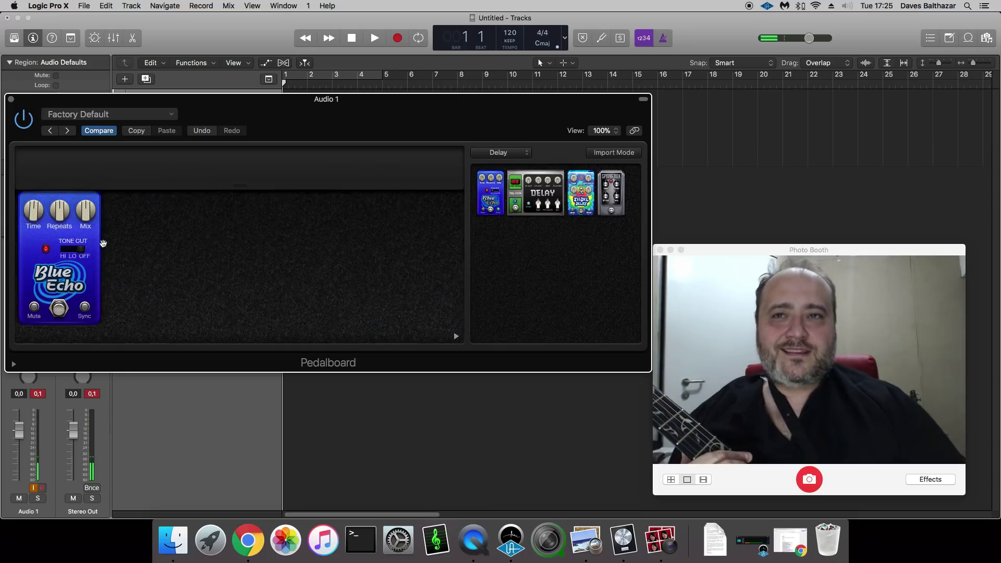
# Raise Blue Echo's Repeats to about 105.5 % and remove the pedal from the board
pyautogui.moveTo(59, 210); pyautogui.dragTo(119, 177)
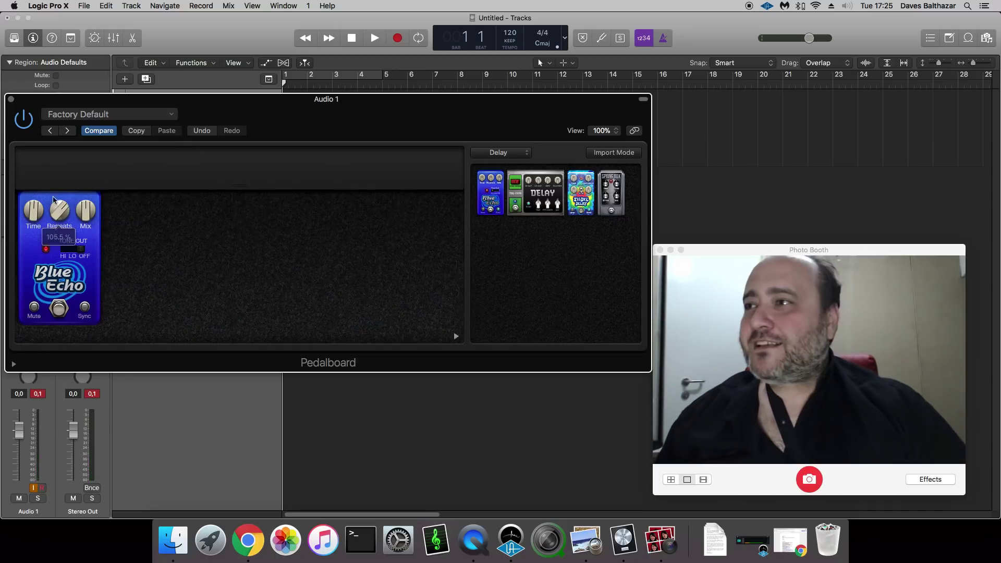
pyautogui.moveTo(48, 197); pyautogui.dragTo(179, 140)
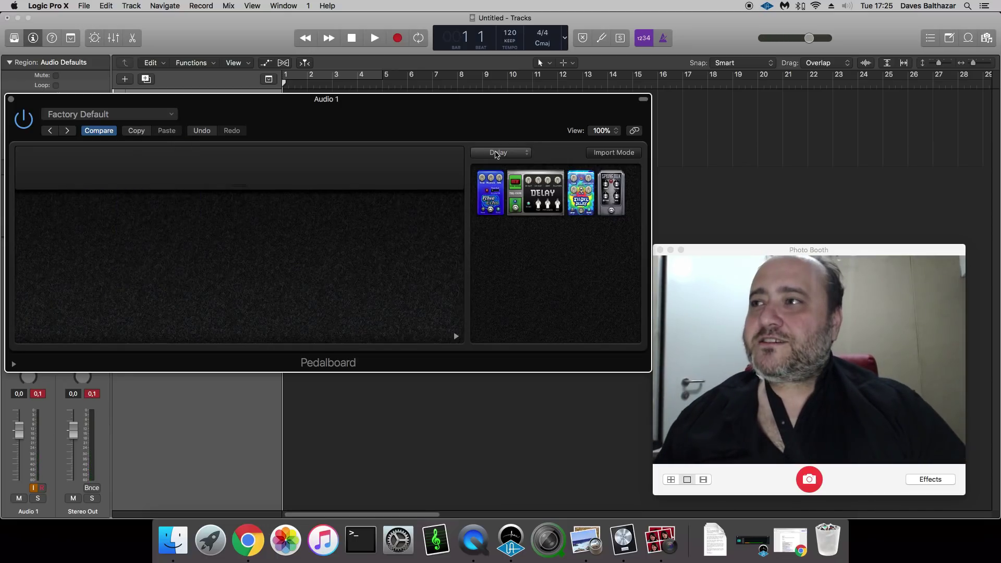
# Add the silver-framed wah pedal from the Filter category to the empty pedalboard
pyautogui.click(499, 153)
pyautogui.click(503, 164)
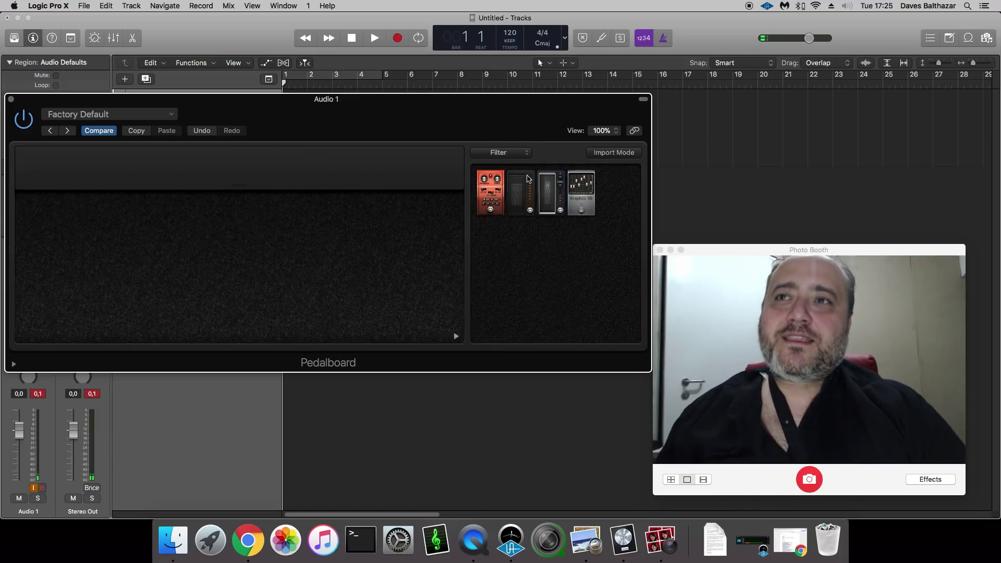
pyautogui.moveTo(518, 192); pyautogui.dragTo(175, 215)
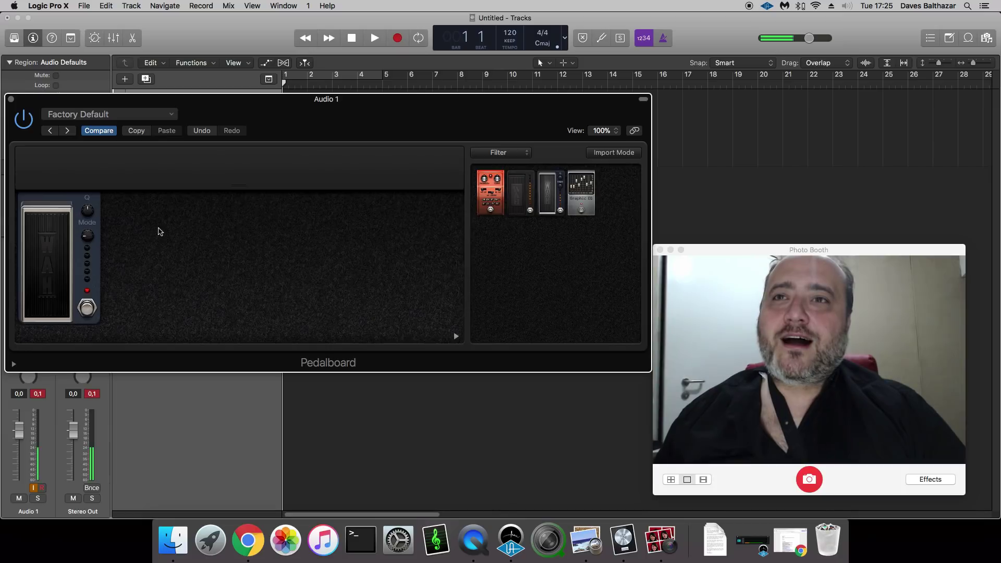
# Sweep the wah pedal's treadle and remove the pedal from the board
pyautogui.moveTo(49, 262); pyautogui.dragTo(63, 194)
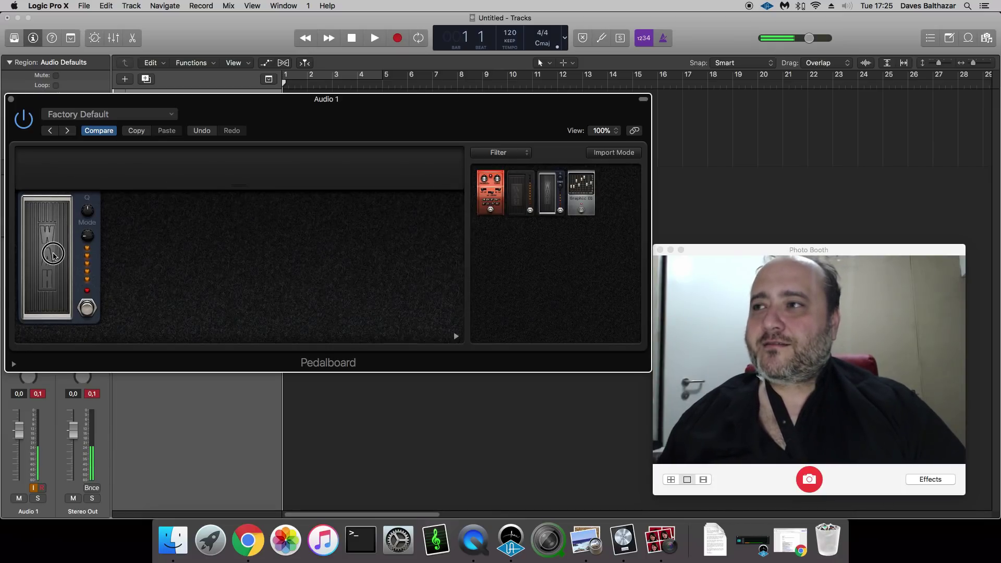
pyautogui.moveTo(54, 254); pyautogui.dragTo(65, 209)
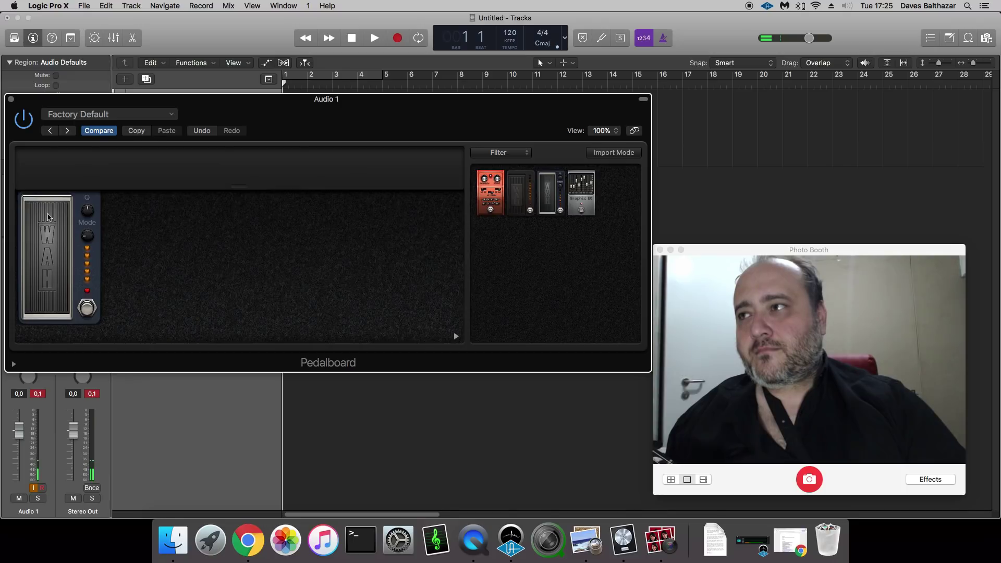
pyautogui.moveTo(78, 195); pyautogui.dragTo(218, 151)
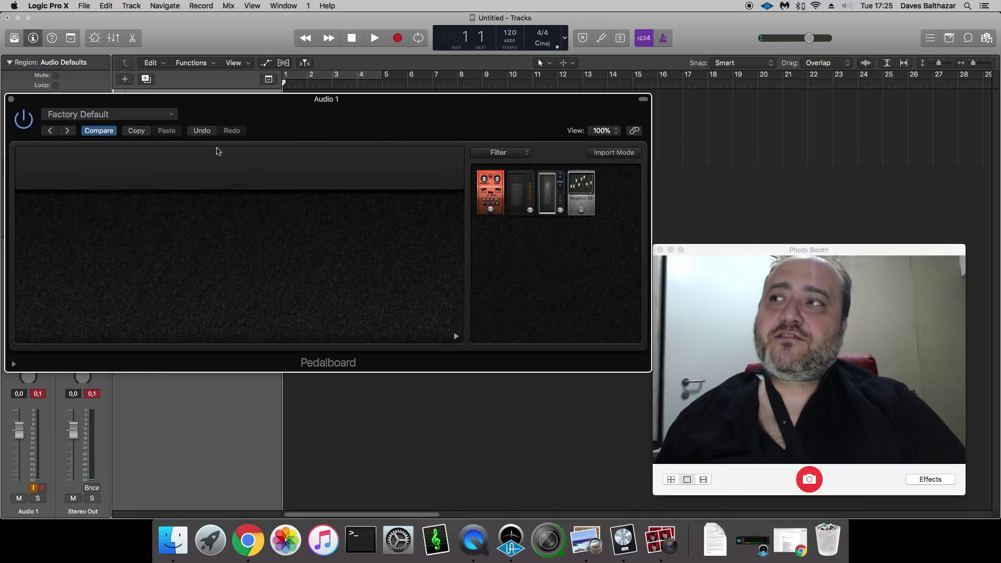
# Add the Squash Compressor from the Dynamics category to the pedalboard and move the plug-in window slightly
pyautogui.click(504, 155)
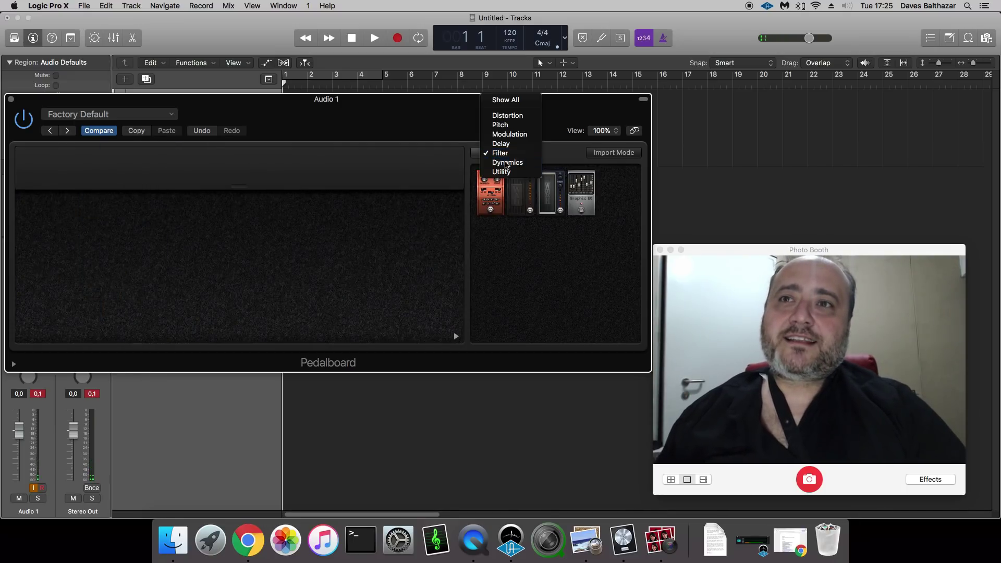
pyautogui.click(506, 162)
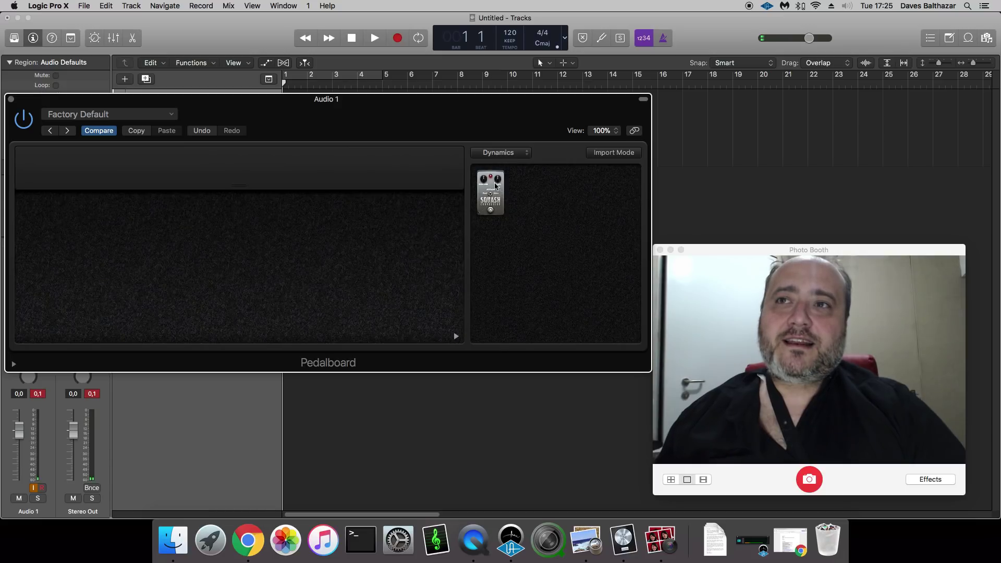
pyautogui.moveTo(493, 180); pyautogui.dragTo(82, 178)
pyautogui.moveTo(185, 100); pyautogui.dragTo(208, 78)
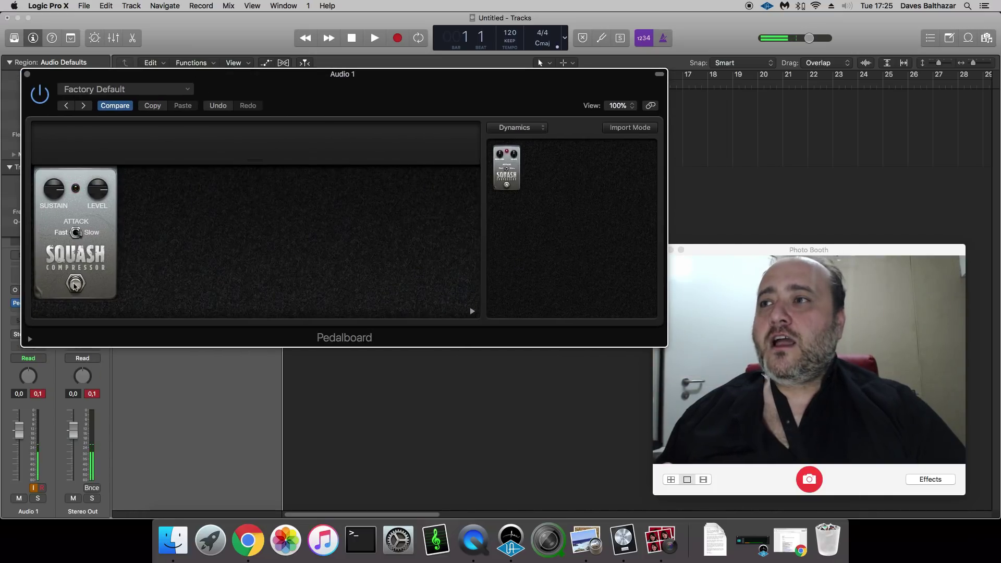
# Switch on the Squash Compressor to hear its effect and remove it from the pedalboard
pyautogui.click(75, 284)
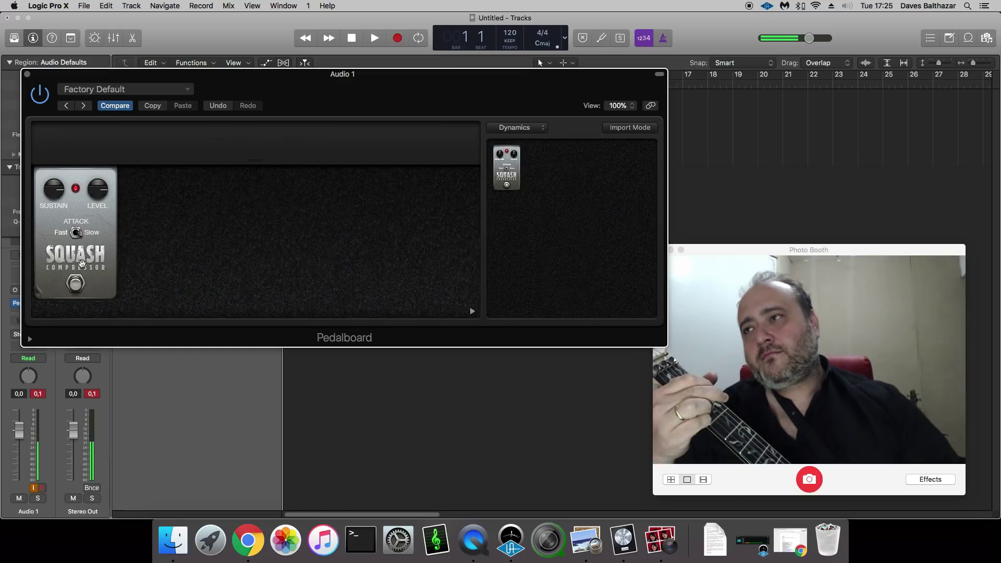
pyautogui.moveTo(81, 262); pyautogui.dragTo(115, 159)
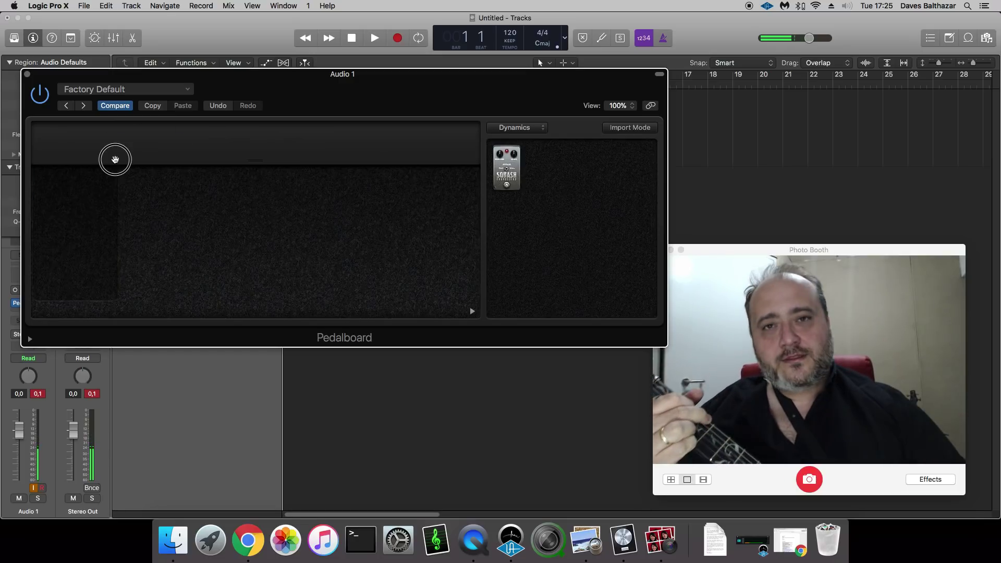
# Switch the pedal browser from the Dynamics category to the Utility category
pyautogui.click(515, 128)
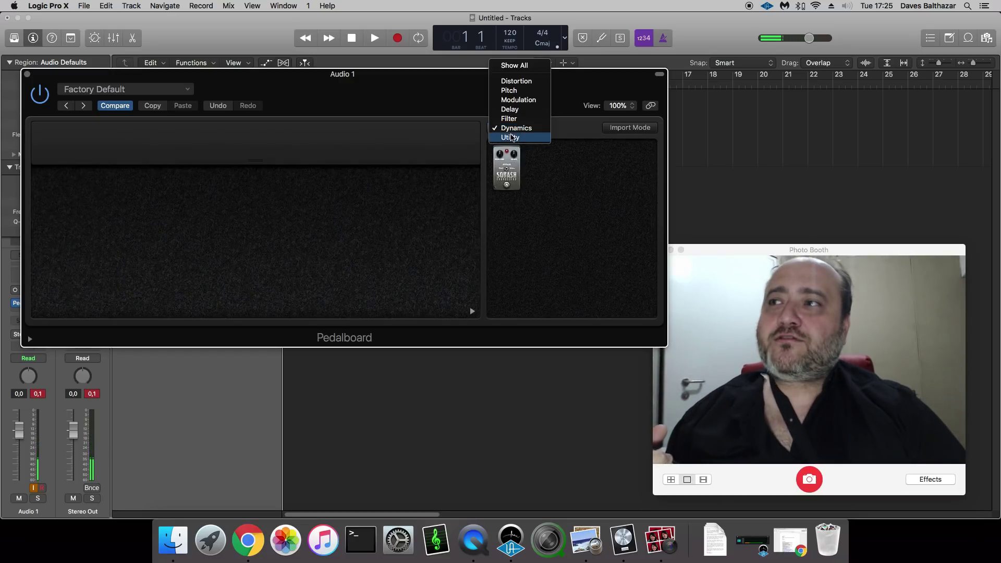
pyautogui.click(511, 138)
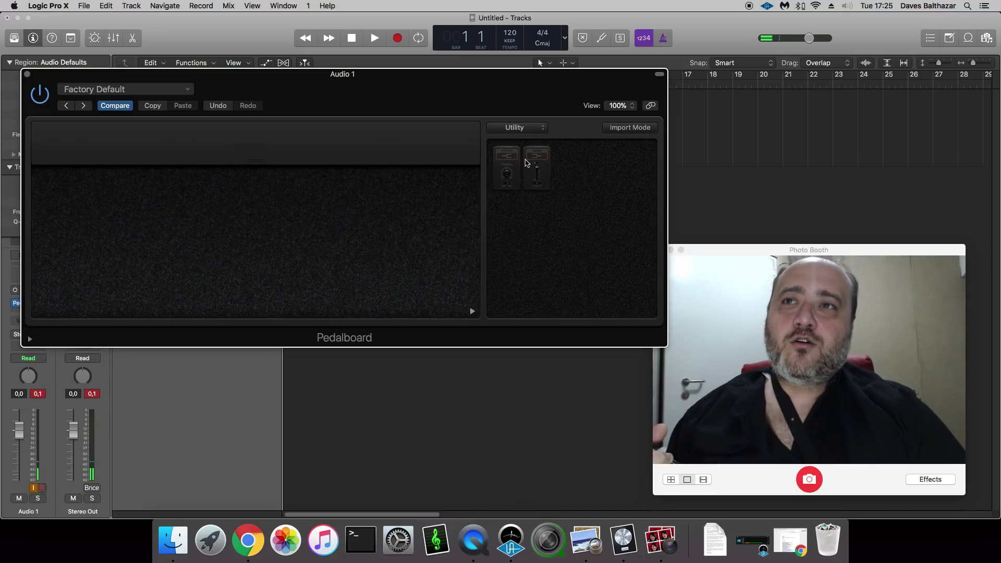
pyautogui.click(516, 127)
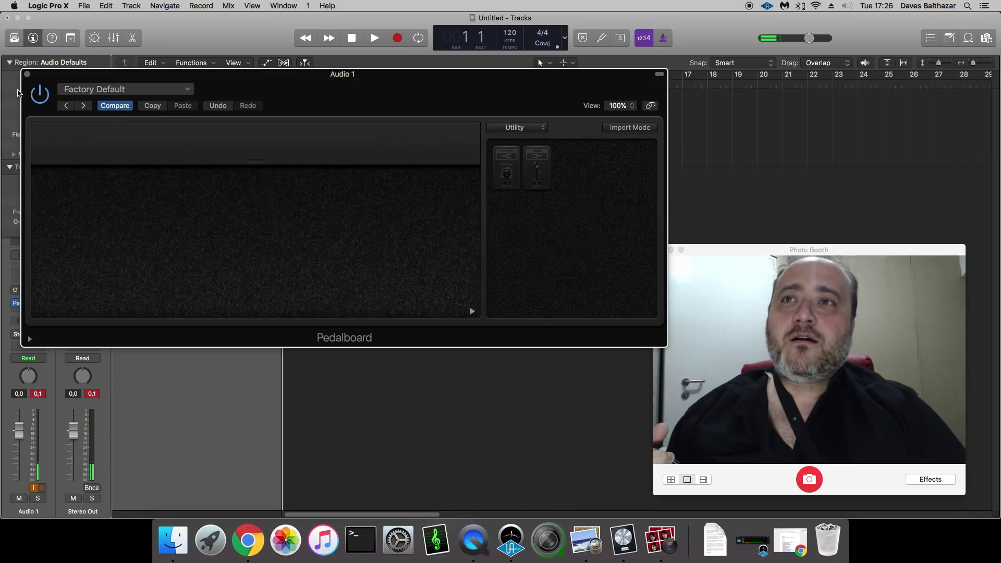
# Load the Fat Dragon preset from the Overdrive group and shift the plug-in window slightly
pyautogui.click(140, 91)
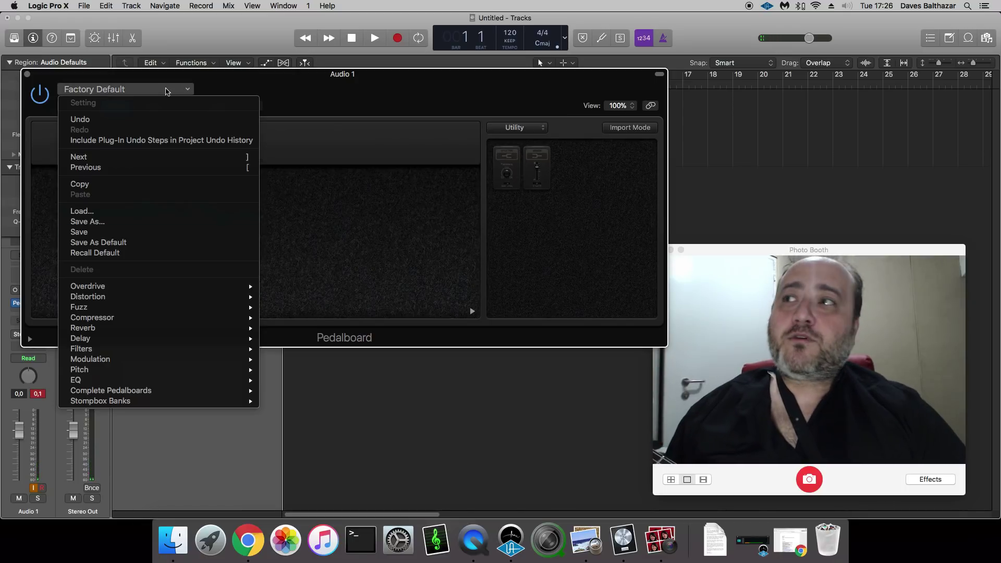
pyautogui.moveTo(149, 287)
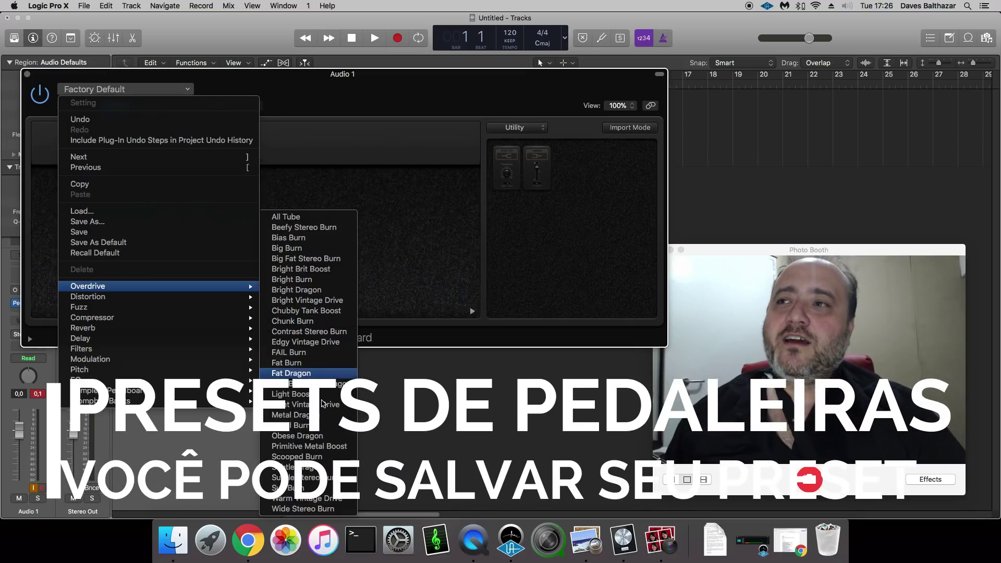
pyautogui.click(315, 375)
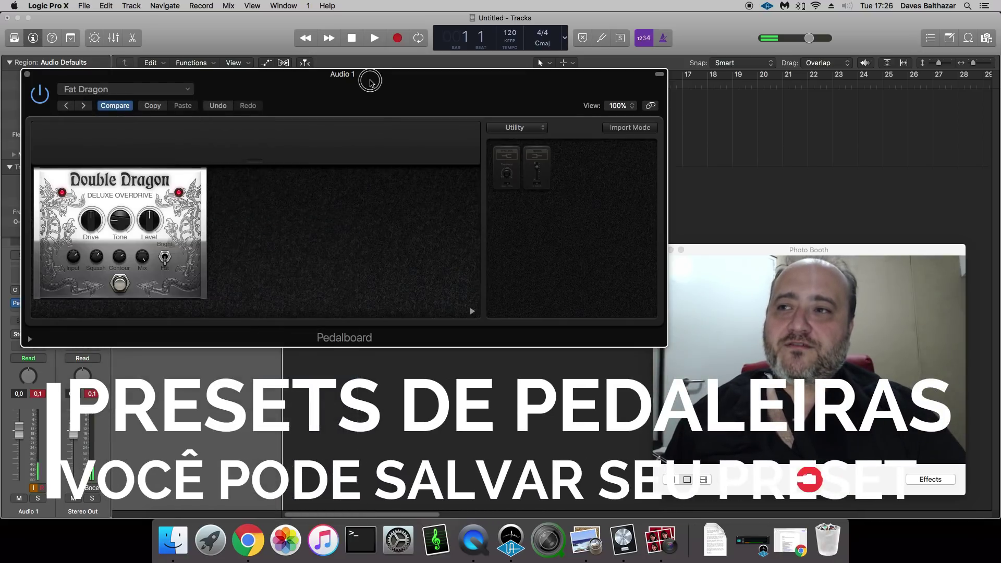
pyautogui.moveTo(370, 81); pyautogui.dragTo(365, 87)
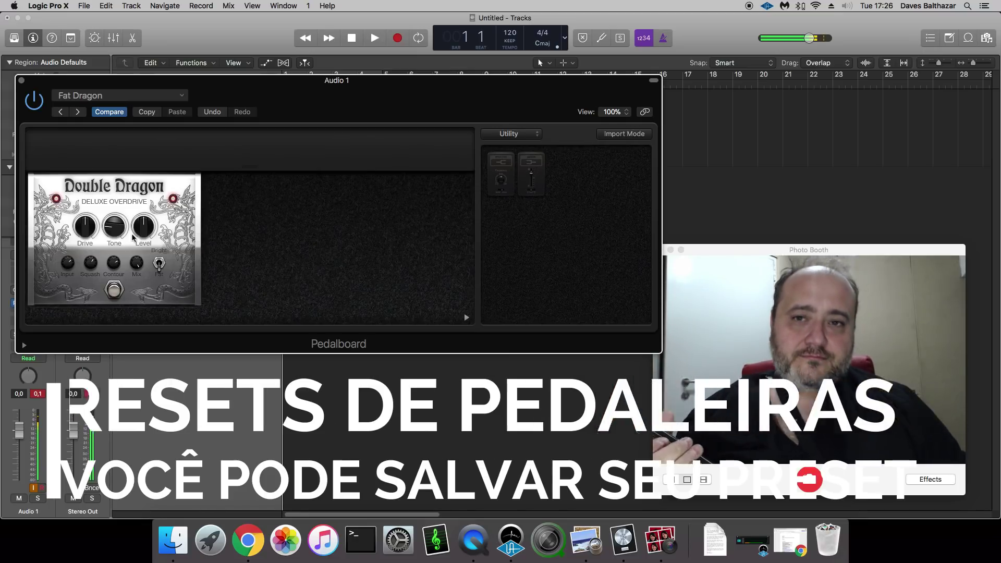
# Try two more Overdrive presets on the pedalboard: Fat Burn, followed by Primitive Metal Boost
pyautogui.click(120, 95)
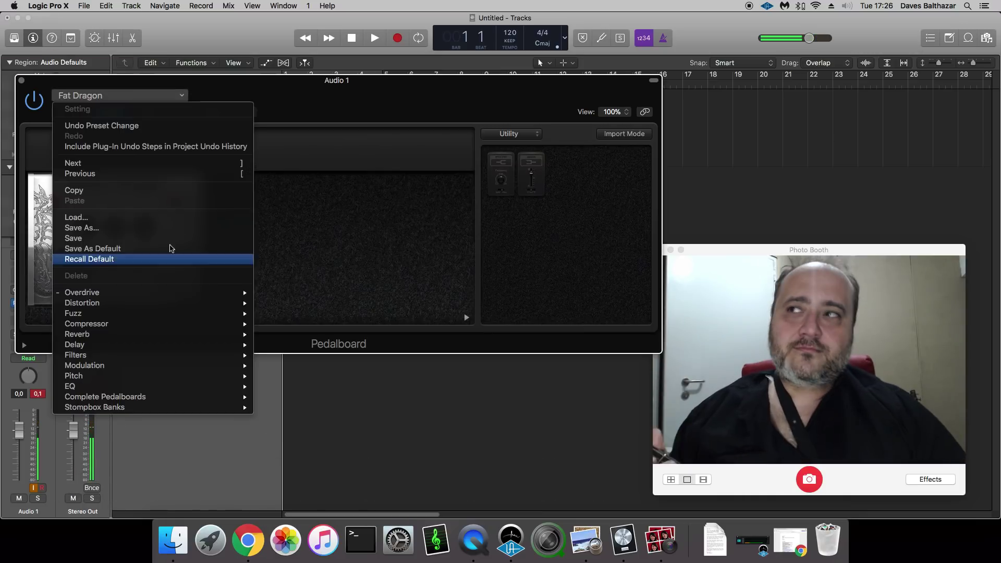
pyautogui.moveTo(147, 292)
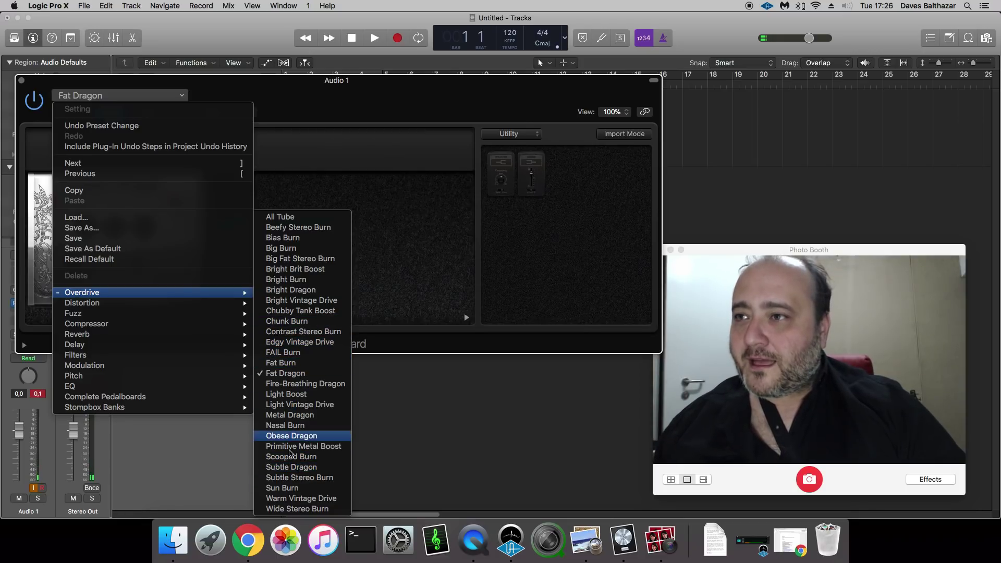
pyautogui.click(284, 363)
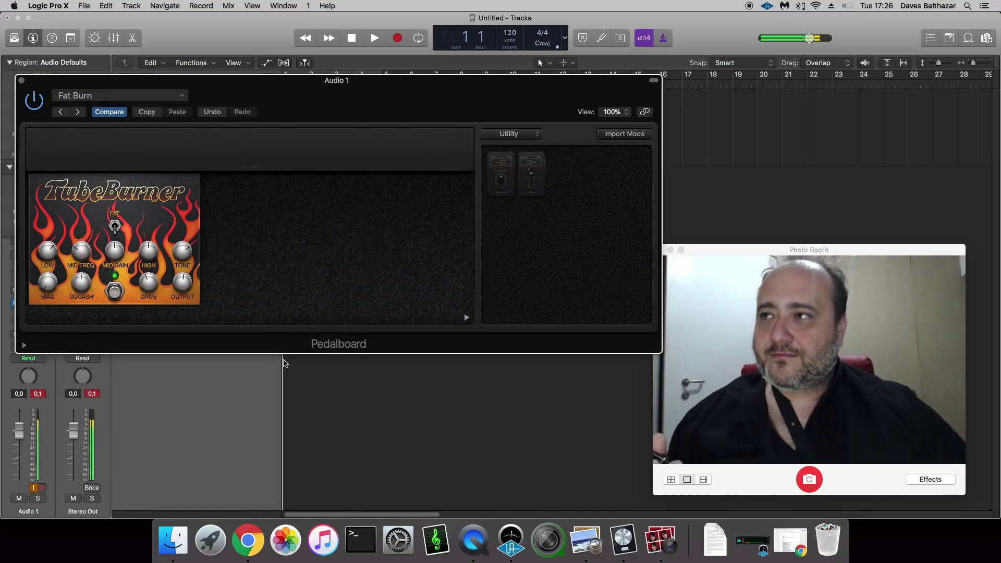
pyautogui.click(146, 96)
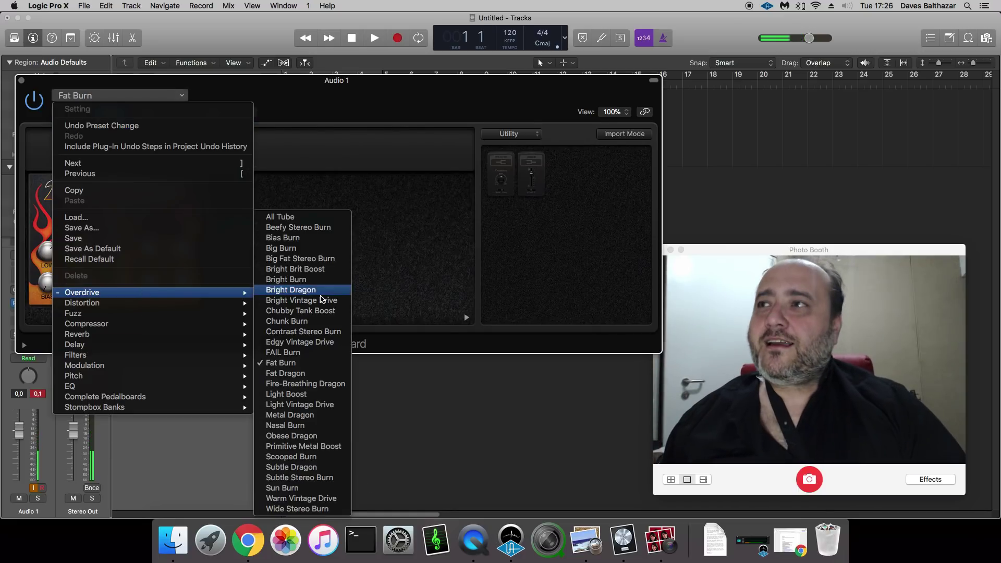
pyautogui.click(309, 449)
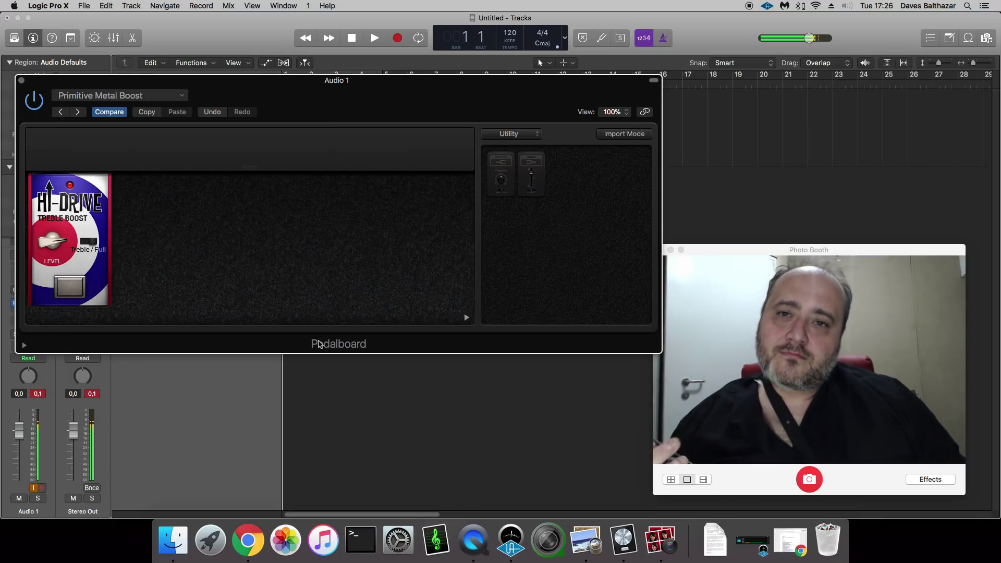
# Try the Bright Rawk! preset from the Distortion group, followed by Fat Fuzz from the Fuzz group
pyautogui.click(120, 95)
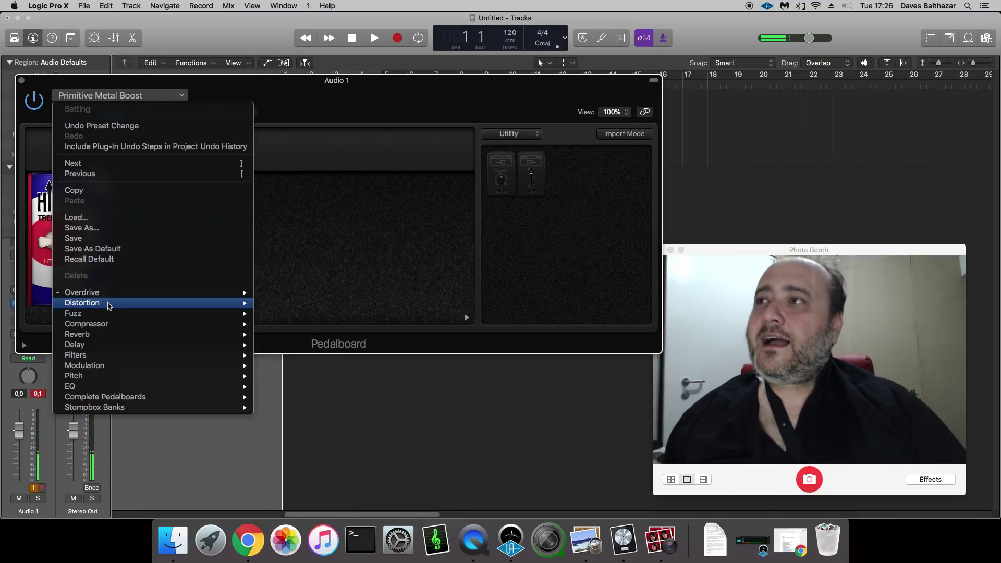
pyautogui.moveTo(110, 306)
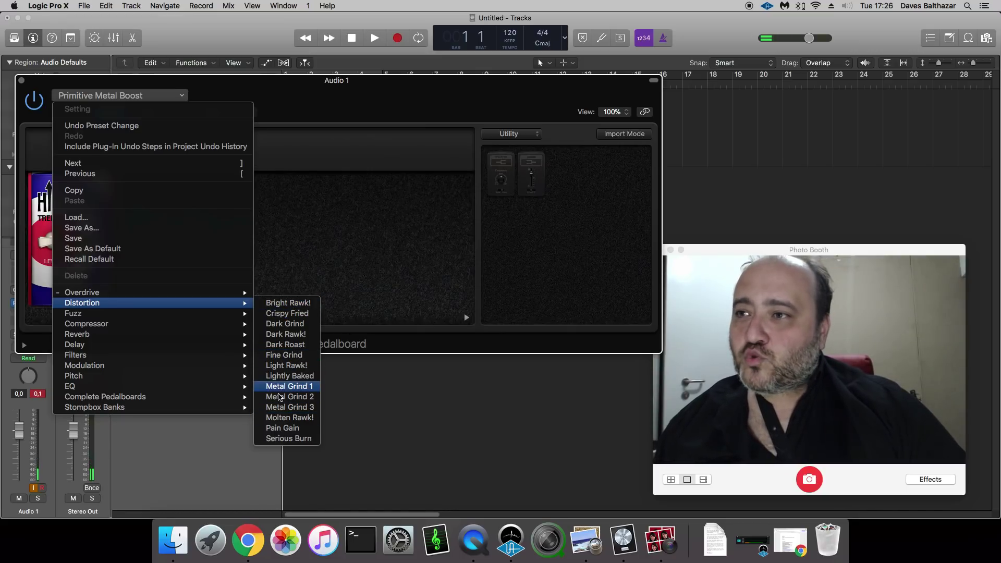
pyautogui.click(284, 303)
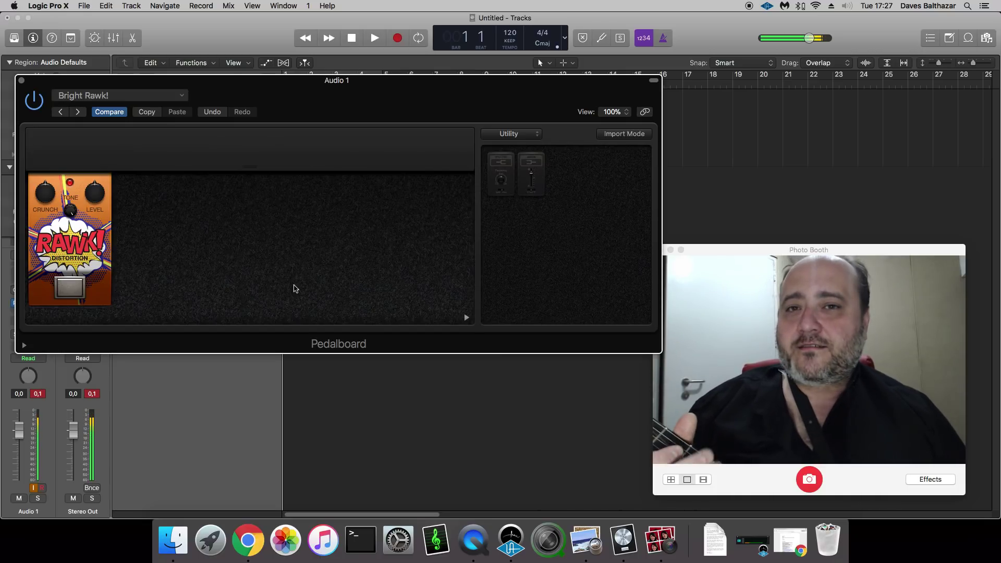
pyautogui.click(161, 96)
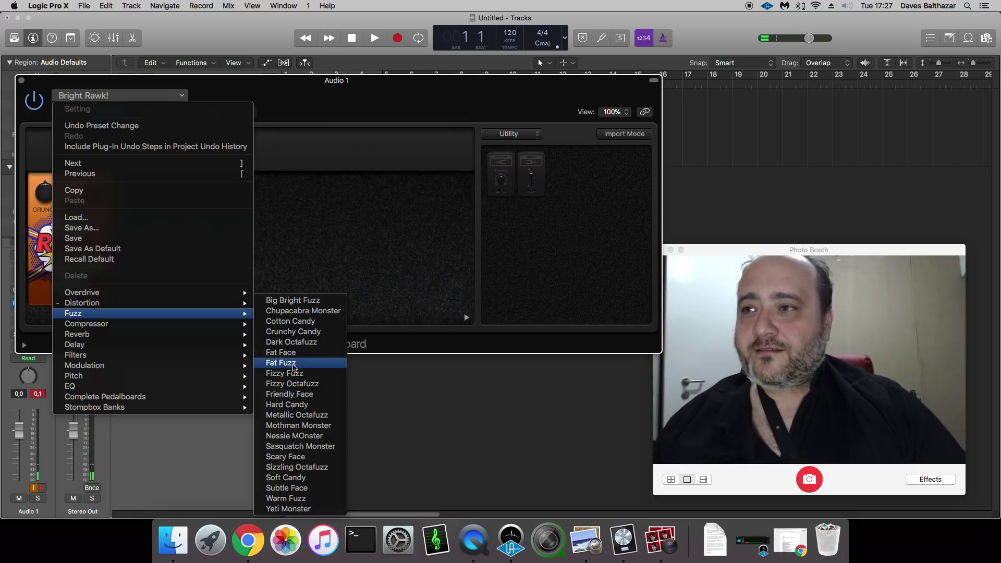
pyautogui.click(301, 364)
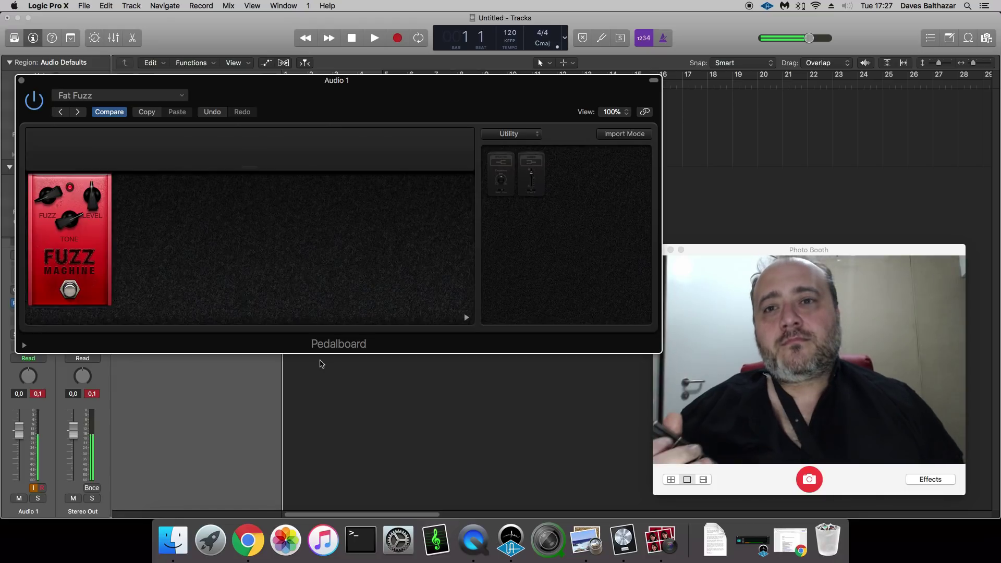
# Look through the preset groups and load the Modern Country preset from Complete Pedalboards
pyautogui.click(124, 96)
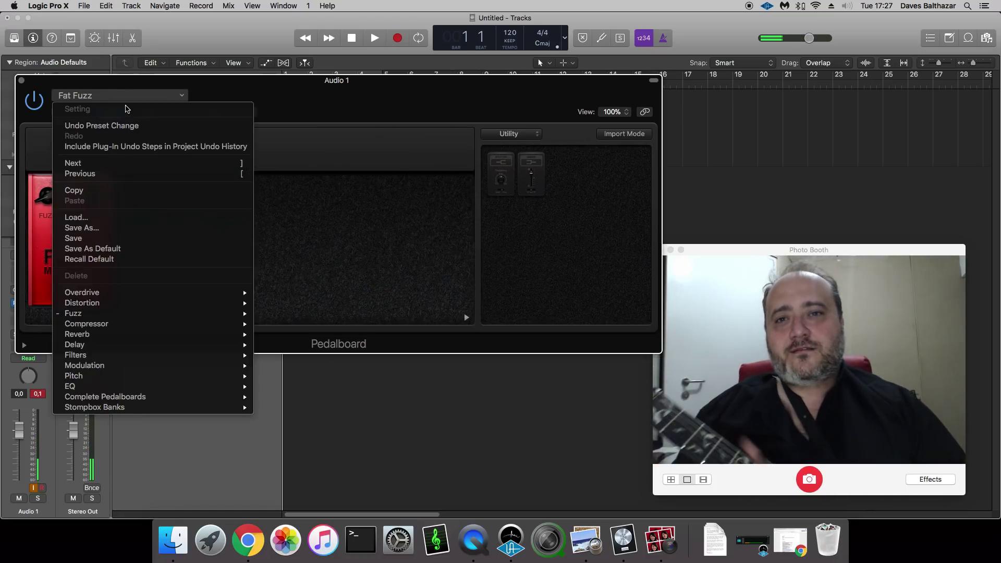
pyautogui.moveTo(92, 329)
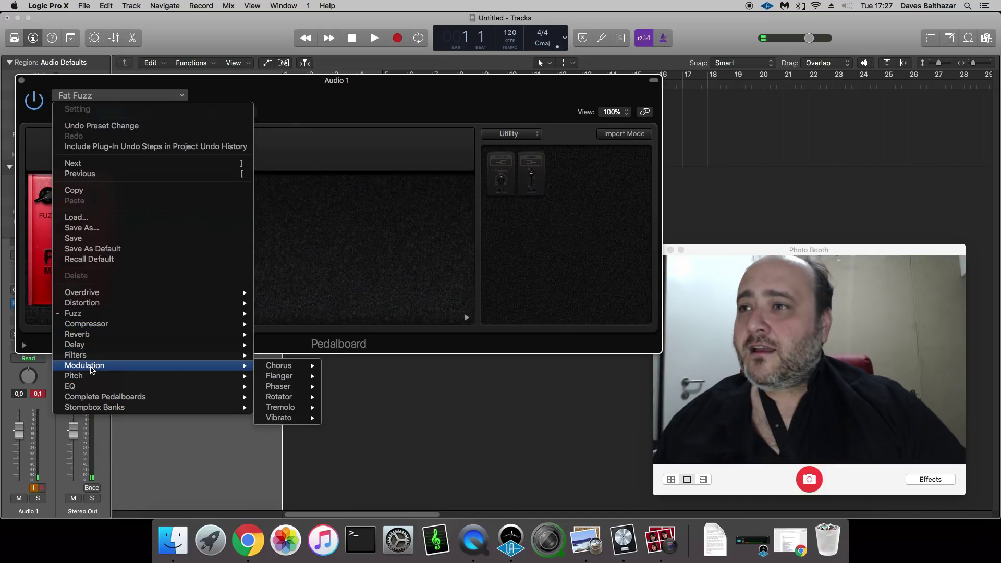
pyautogui.moveTo(80, 401)
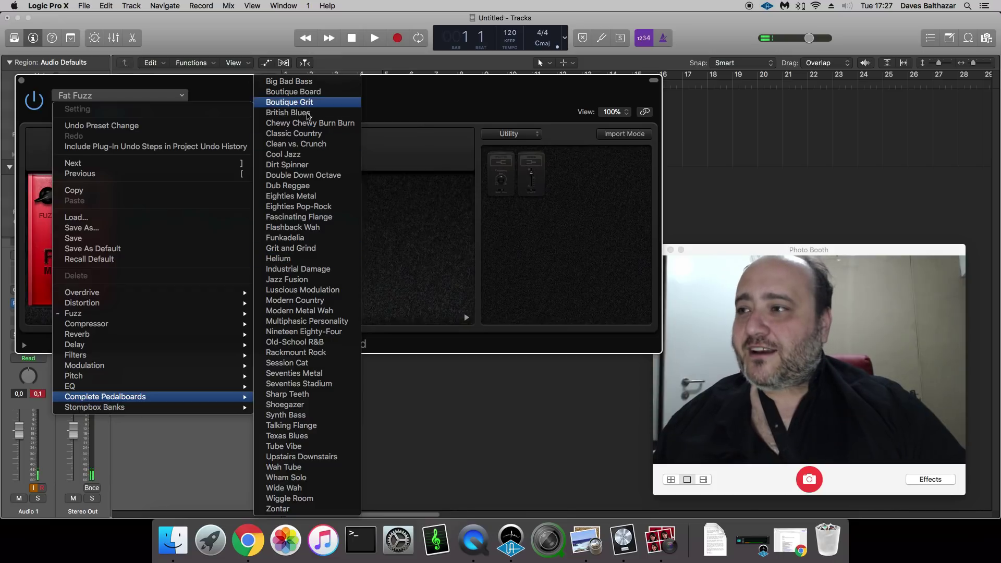
pyautogui.click(313, 301)
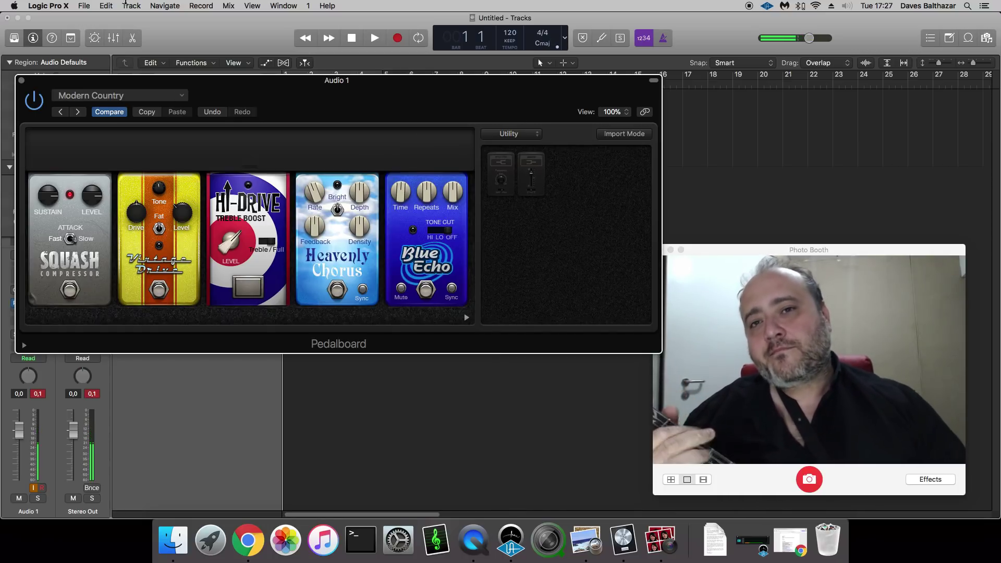
# Load the Dub Reggae preset from Complete Pedalboards and move the plug-in window to uncover the Audio 1 track
pyautogui.moveTo(162, 102); pyautogui.dragTo(159, 101)
pyautogui.click(159, 98)
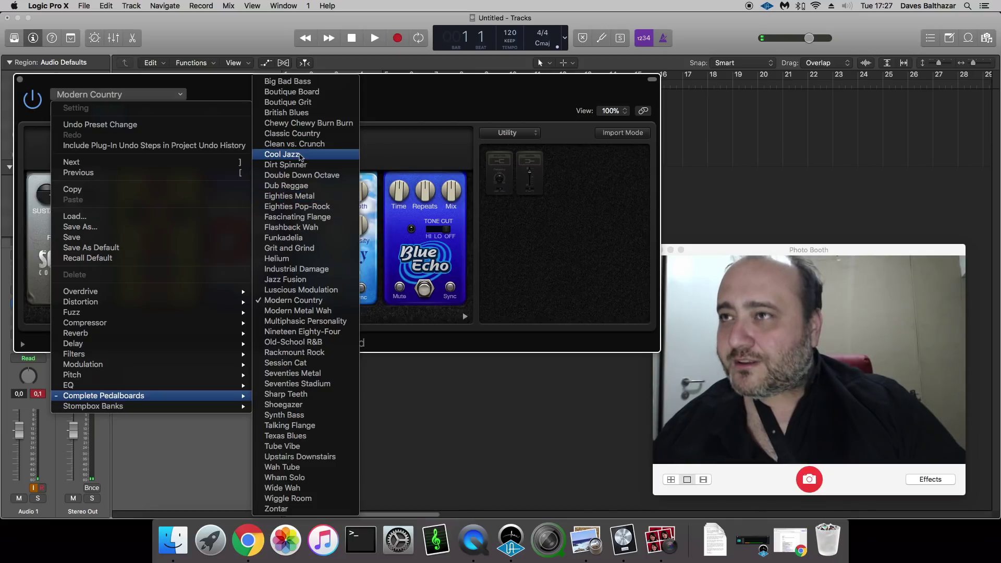
pyautogui.click(282, 185)
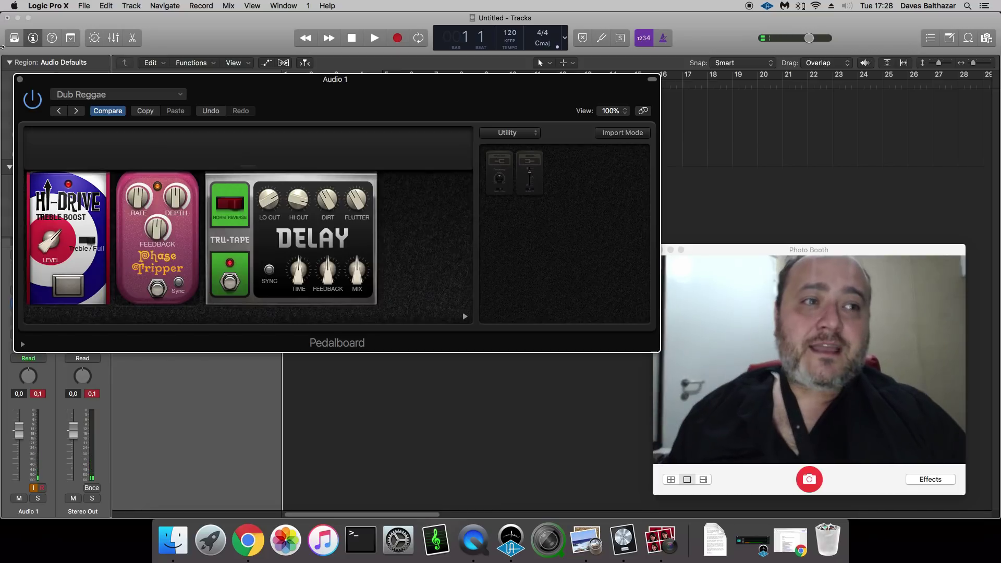
pyautogui.moveTo(332, 84); pyautogui.dragTo(369, 128)
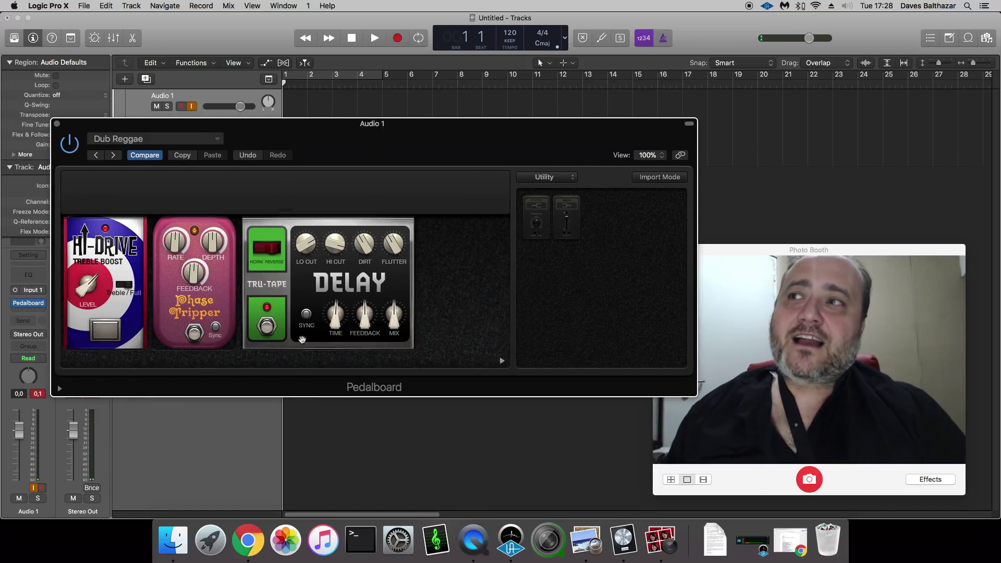
# Review the Complete Pedalboards presets without loading another one, and reposition the plug-in window slightly
pyautogui.click(200, 140)
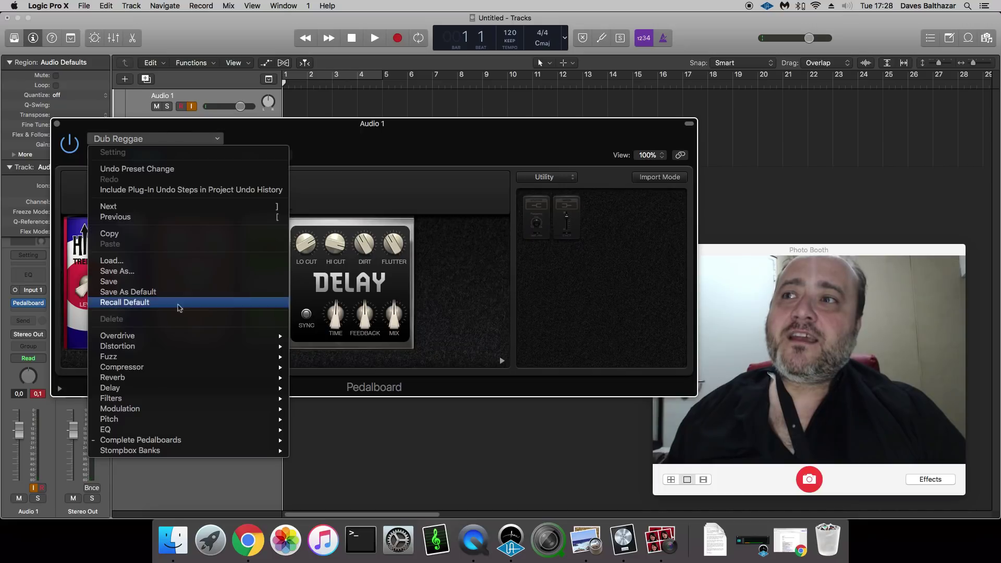
pyautogui.moveTo(179, 439)
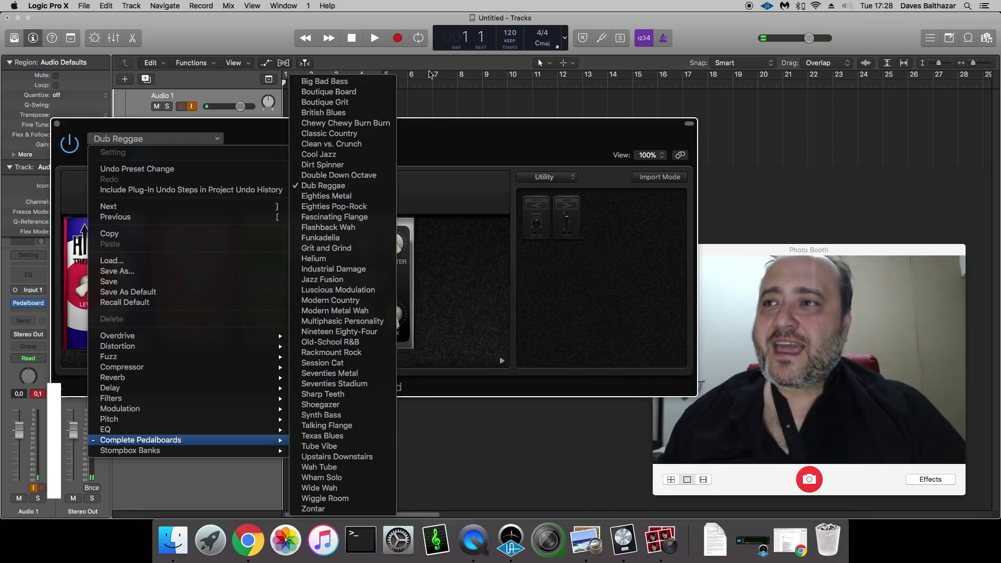
pyautogui.click(425, 135)
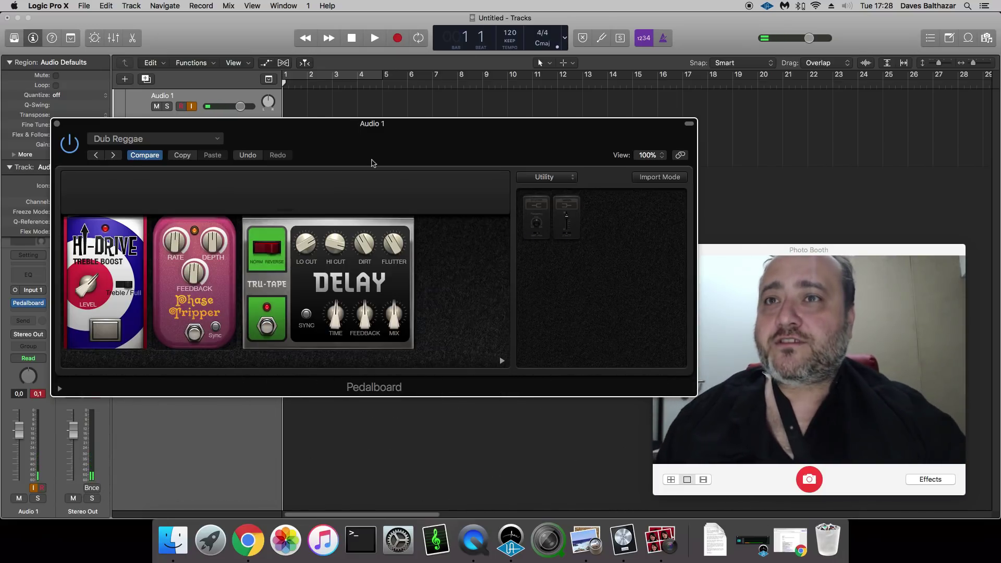
pyautogui.moveTo(375, 142); pyautogui.dragTo(353, 129)
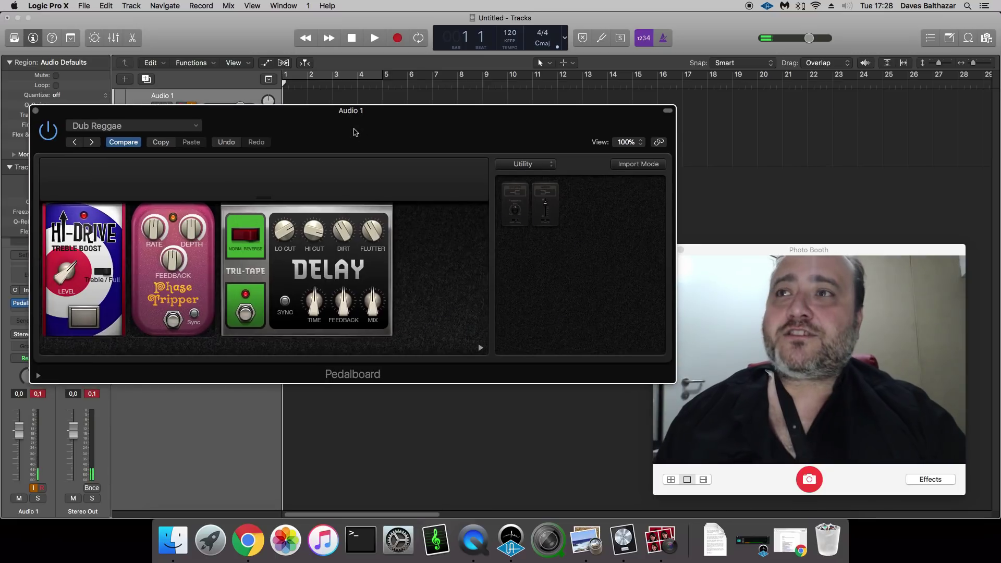